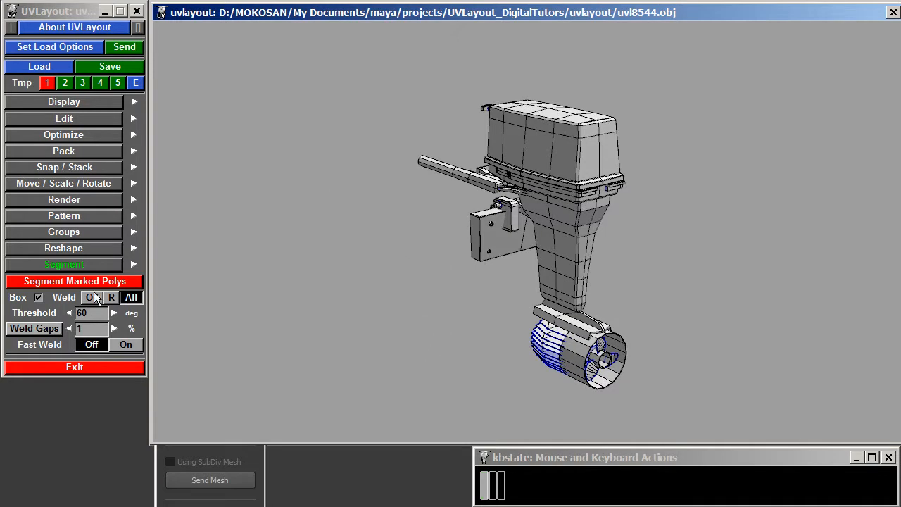
Turn off the segment Box option and mark all polygons of the outboard motor.
{"action": "left_click", "coordinate": [39, 297]}
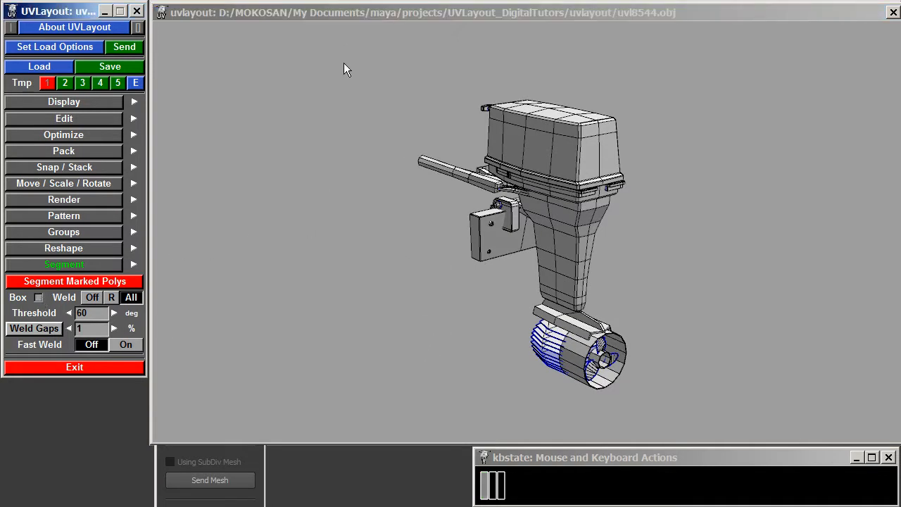
{"action": "left_click", "coordinate": [352, 108]}
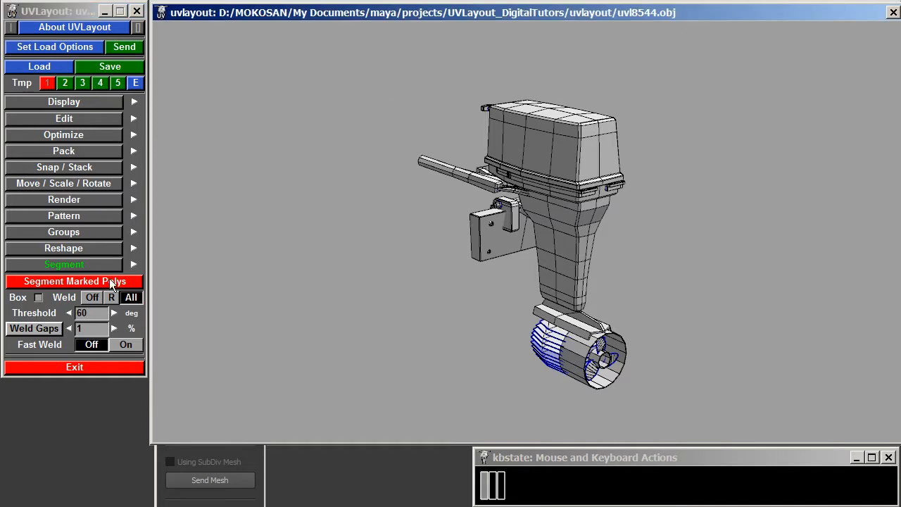
{"action": "left_click_drag", "start_coordinate": [338, 60], "coordinate": [712, 442]}
{"action": "left_click_drag", "start_coordinate": [639, 165], "coordinate": [660, 131]}
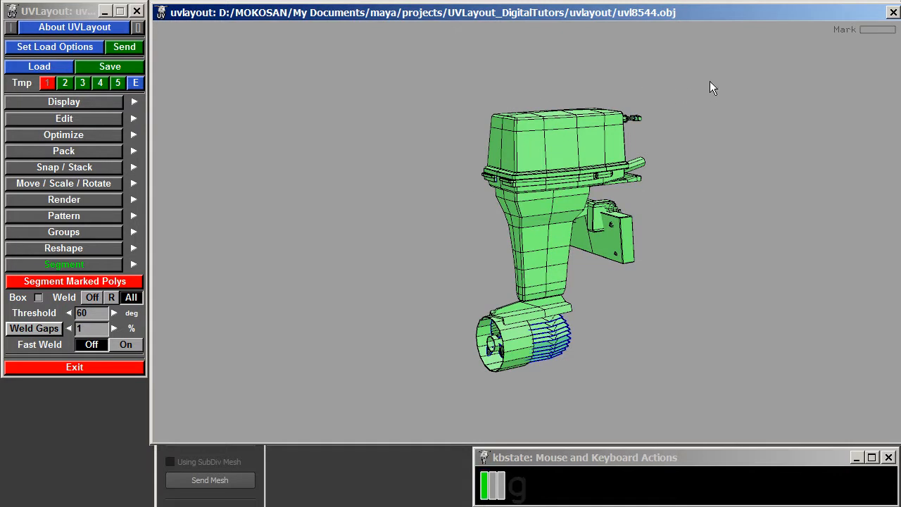
{"action": "left_click_drag", "start_coordinate": [708, 91], "coordinate": [655, 128]}
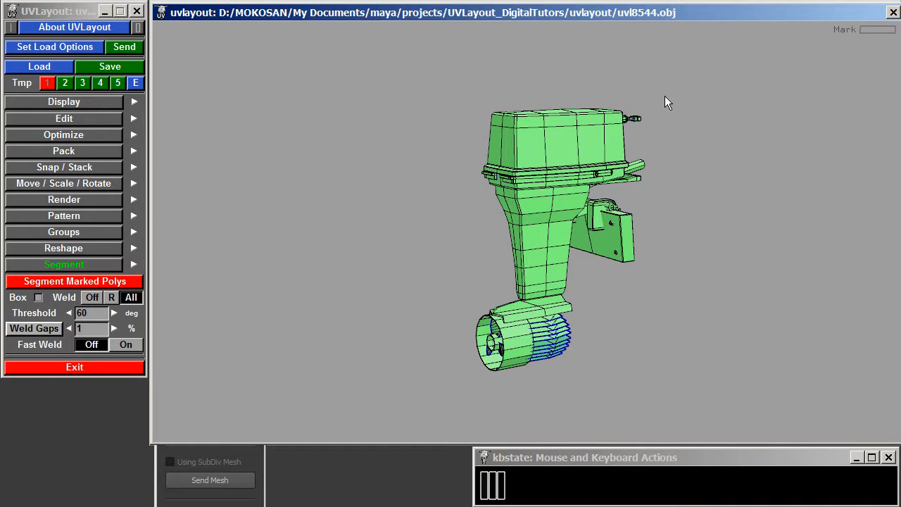
Segment the marked polygons of the whole motor and display the resulting shells in the UV view.
{"action": "left_click_drag", "start_coordinate": [376, 236], "coordinate": [333, 280]}
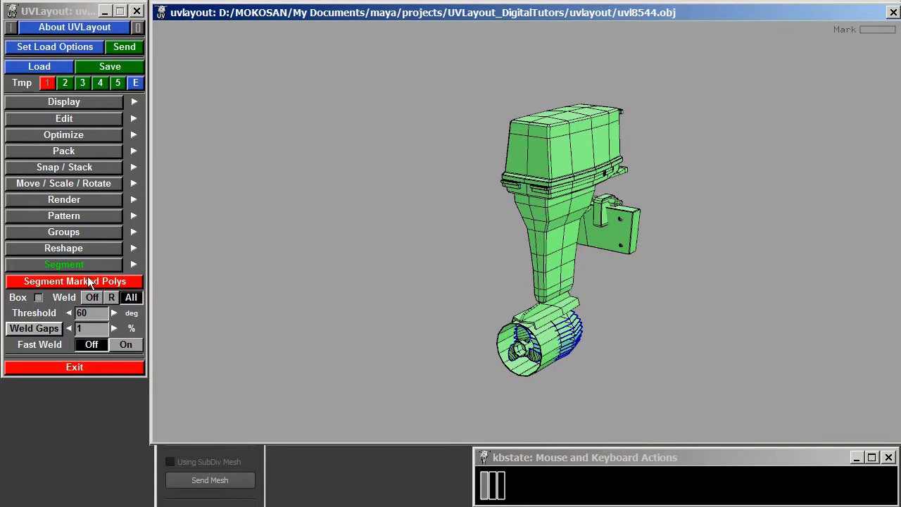
{"action": "left_click", "coordinate": [106, 281]}
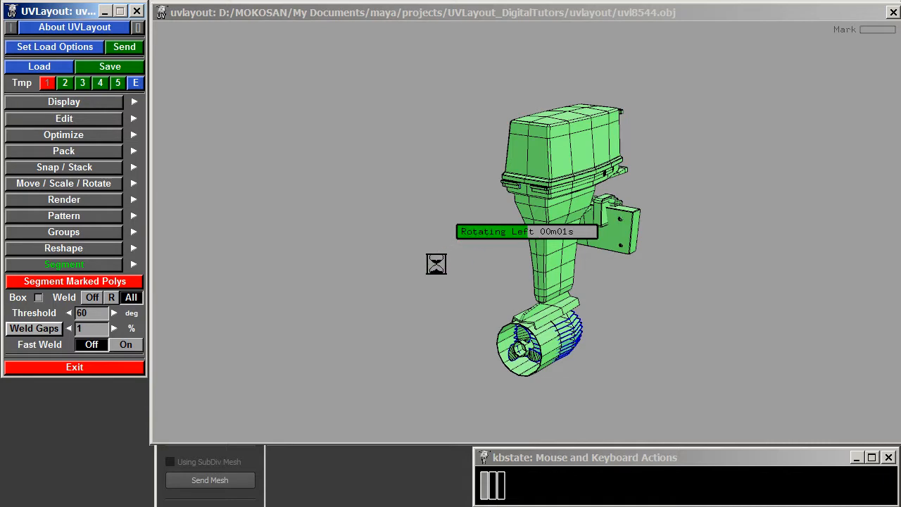
{"action": "left_click", "coordinate": [519, 249]}
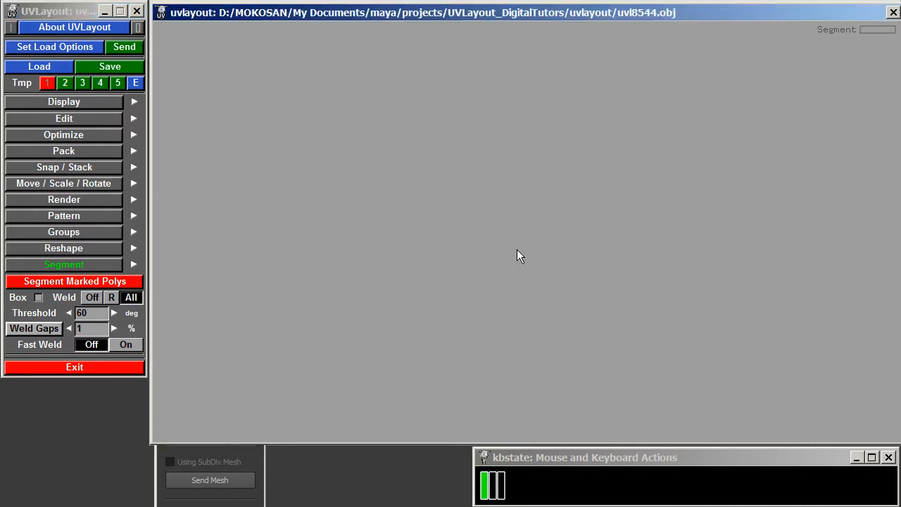
{"action": "key", "text": "u"}
{"action": "right_click_drag", "start_coordinate": [517, 247], "coordinate": [334, 223]}
{"action": "right_click_drag", "start_coordinate": [350, 184], "coordinate": [382, 191]}
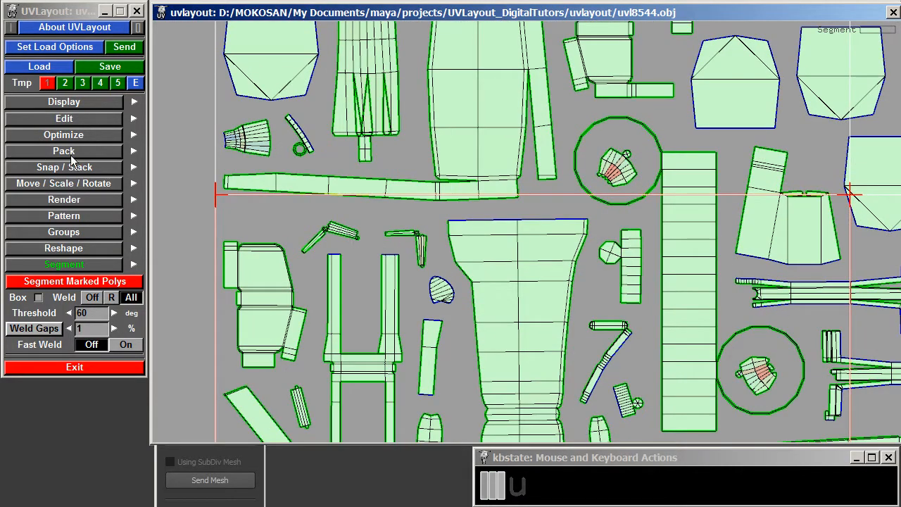
Check all UV shells for overlaps with the Optimize overlap tool.
{"action": "left_click", "coordinate": [71, 263]}
{"action": "left_click", "coordinate": [63, 137]}
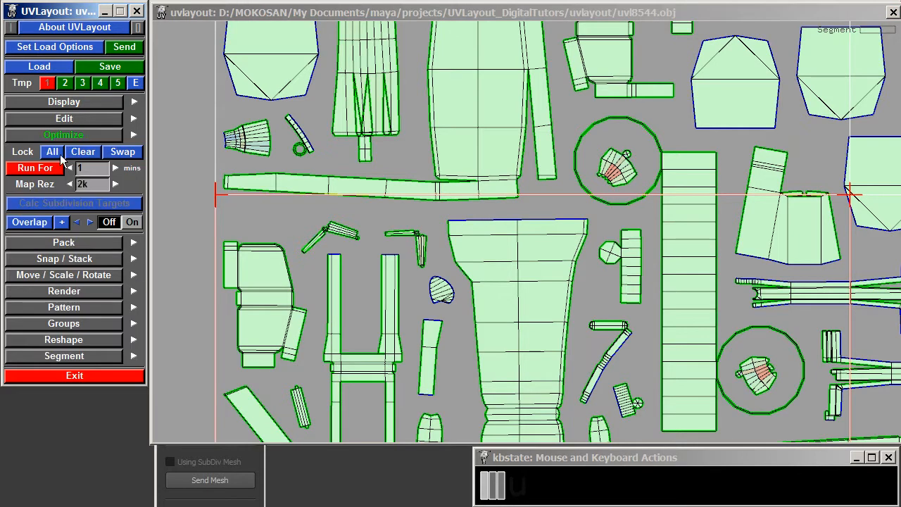
{"action": "left_click", "coordinate": [39, 223]}
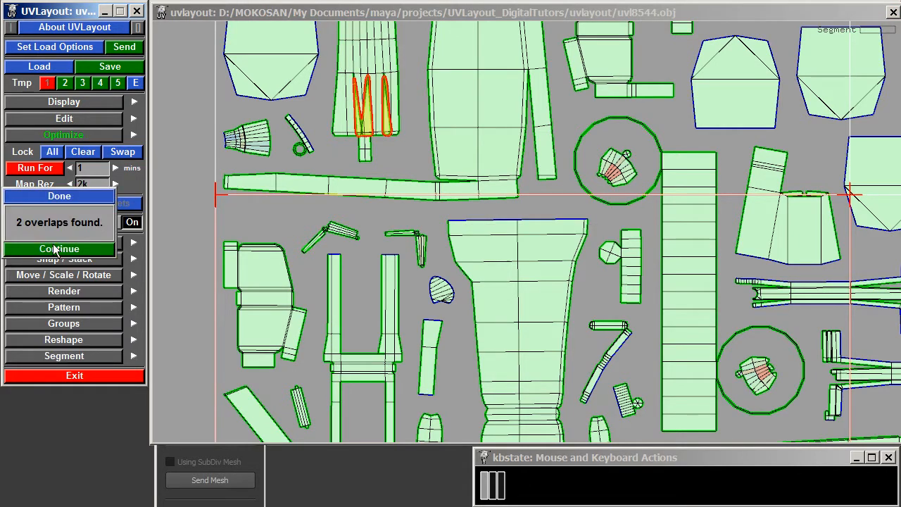
{"action": "left_click", "coordinate": [72, 250]}
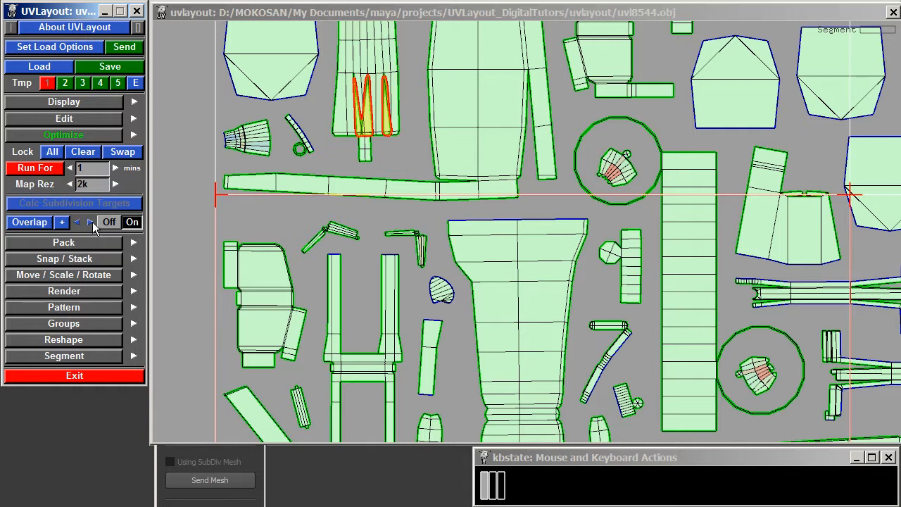
Step through the highlighted overlaps and examine the ribbed shell where its slits cross.
{"action": "scroll", "coordinate": [412, 79], "scroll_direction": "down", "scroll_amount": 4}
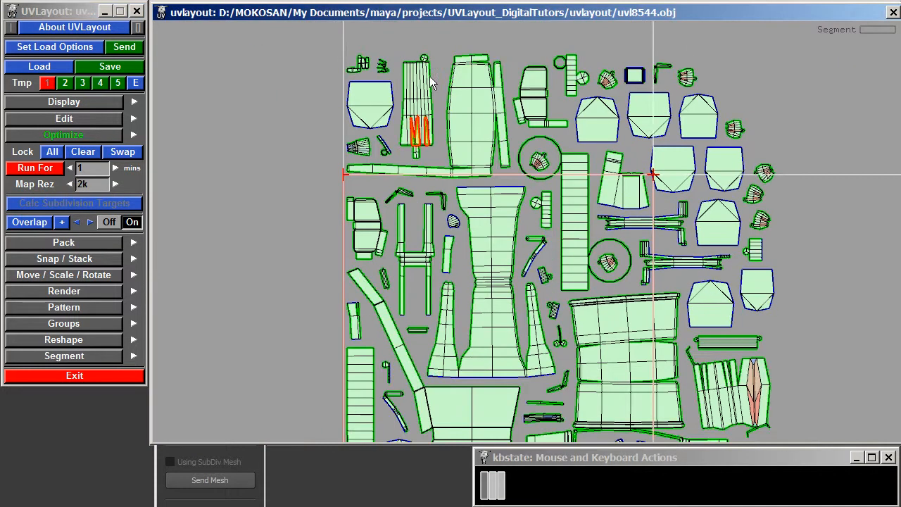
{"action": "right_click_drag", "start_coordinate": [378, 128], "coordinate": [464, 133]}
{"action": "middle_click_drag", "start_coordinate": [464, 133], "coordinate": [526, 50]}
{"action": "right_click_drag", "start_coordinate": [526, 51], "coordinate": [333, 119]}
{"action": "left_click", "coordinate": [92, 221]}
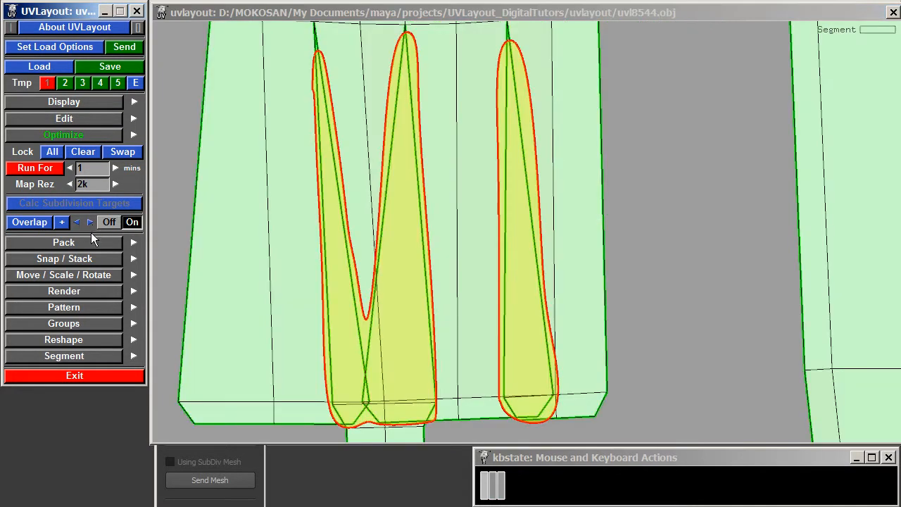
{"action": "left_click", "coordinate": [88, 222]}
{"action": "left_click", "coordinate": [88, 221]}
{"action": "left_click", "coordinate": [90, 222]}
{"action": "left_click", "coordinate": [88, 223]}
{"action": "left_click", "coordinate": [88, 223]}
{"action": "left_click", "coordinate": [78, 223]}
{"action": "left_click", "coordinate": [78, 223]}
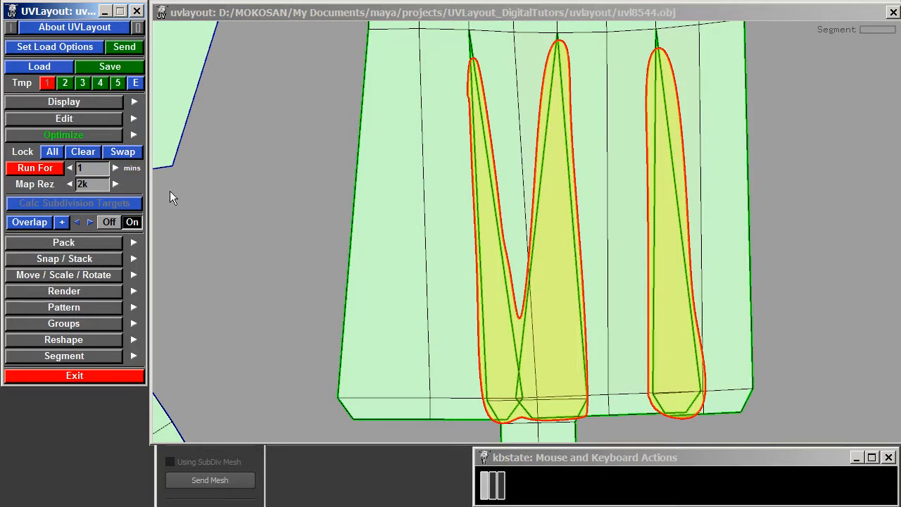
Weld the slit edges at the lower end of the ribbed shell and flatten it again.
{"action": "right_click_drag", "start_coordinate": [287, 179], "coordinate": [349, 218]}
{"action": "key", "text": "space+f"}
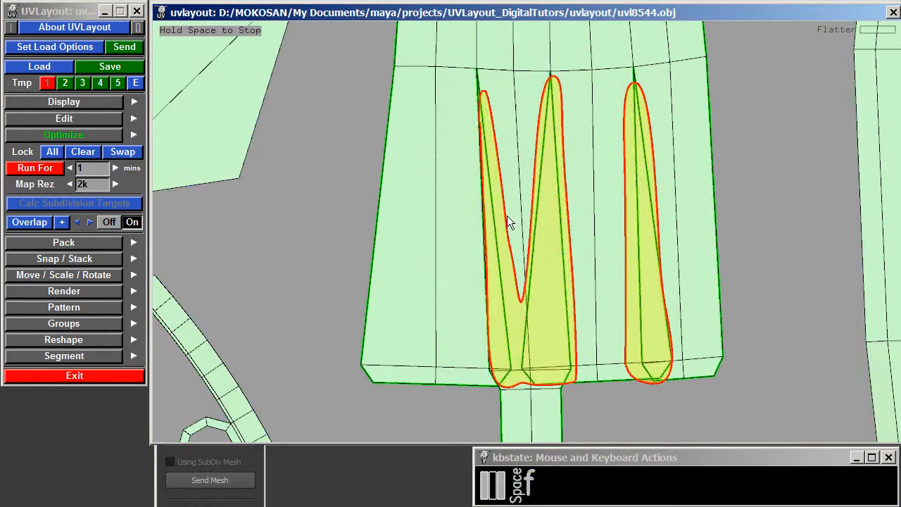
{"action": "key", "text": "space"}
{"action": "key", "text": "w"}
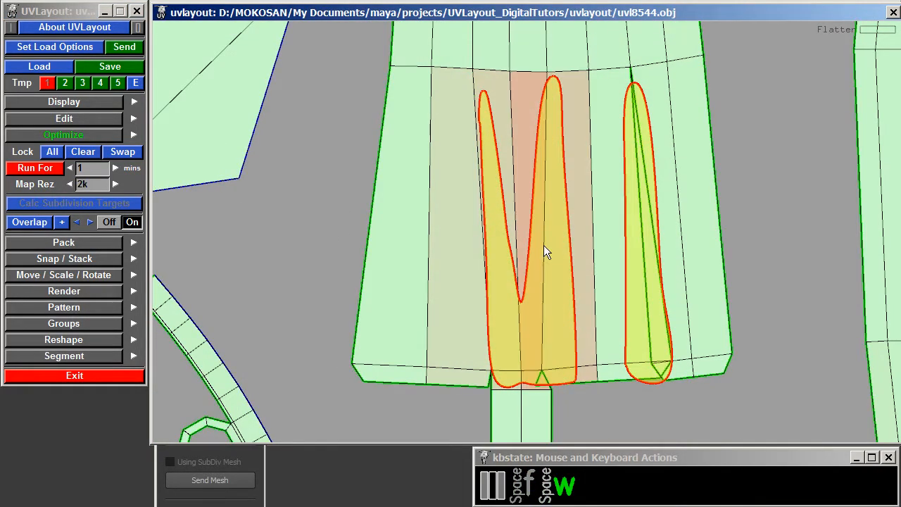
{"action": "key", "text": "f"}
{"action": "key", "text": "w"}
{"action": "key", "text": "f"}
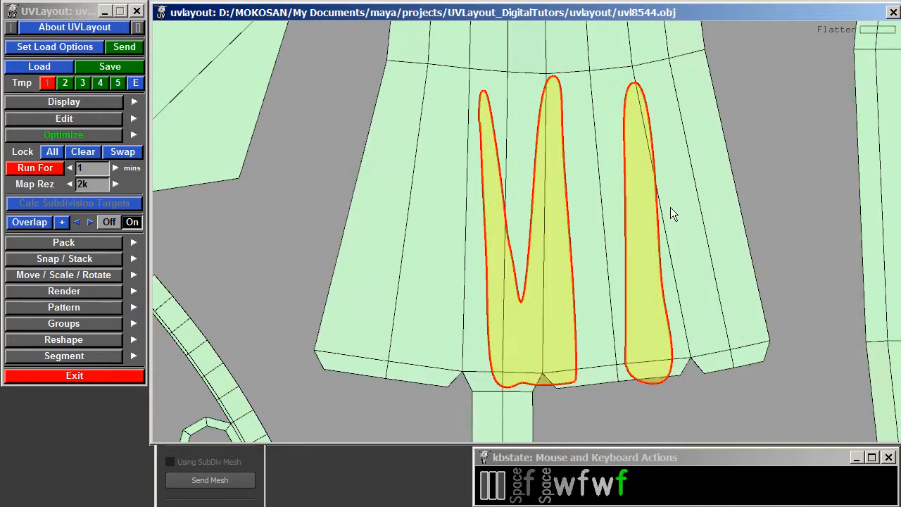
Run the overlap check again on the layout after repairing the ribbed shell.
{"action": "right_click_drag", "start_coordinate": [661, 208], "coordinate": [375, 185]}
{"action": "left_click", "coordinate": [43, 222]}
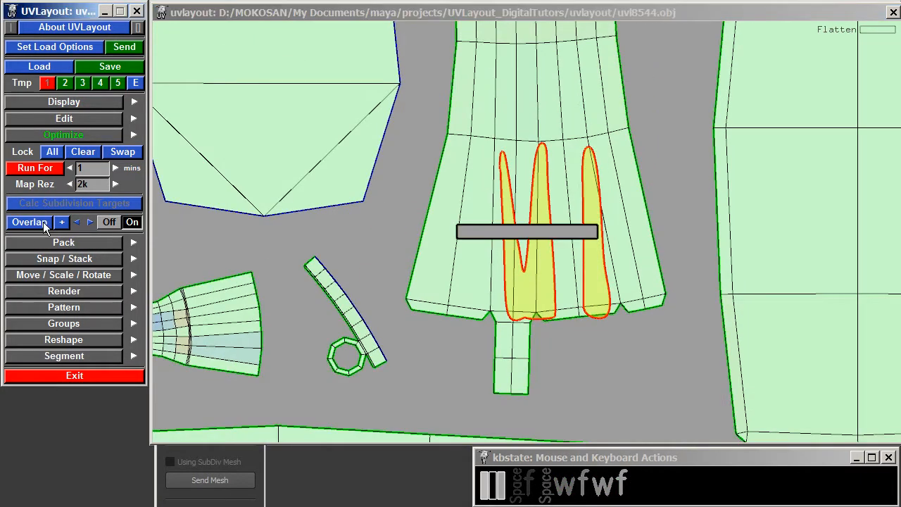
{"action": "left_click", "coordinate": [98, 243]}
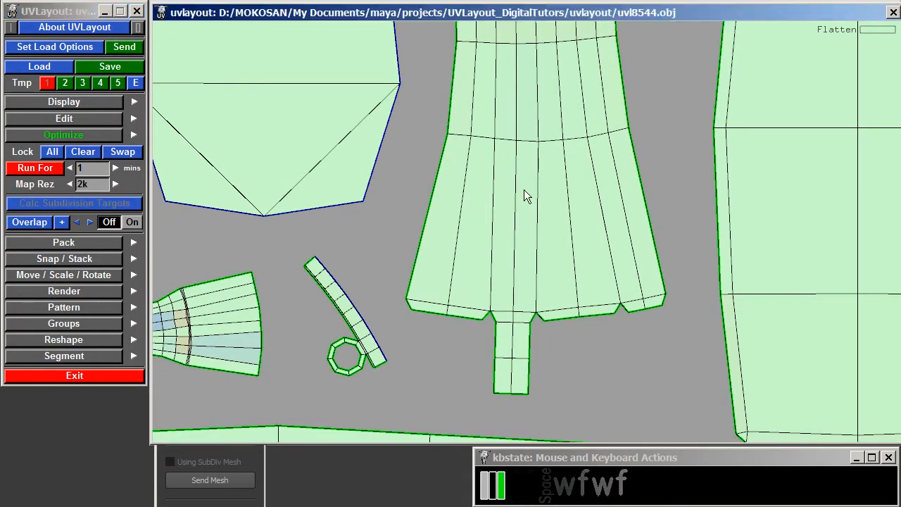
Look over the shells across the UV layout to judge how the motor was split up.
{"action": "right_click_drag", "start_coordinate": [575, 200], "coordinate": [410, 169]}
{"action": "mouse_move", "coordinate": [442, 211]}
{"action": "middle_mouse_down"}
{"action": "mouse_move", "coordinate": [349, 256]}
{"action": "mouse_move", "coordinate": [307, 237]}
{"action": "middle_mouse_up"}
{"action": "right_click_drag", "start_coordinate": [476, 183], "coordinate": [410, 170]}
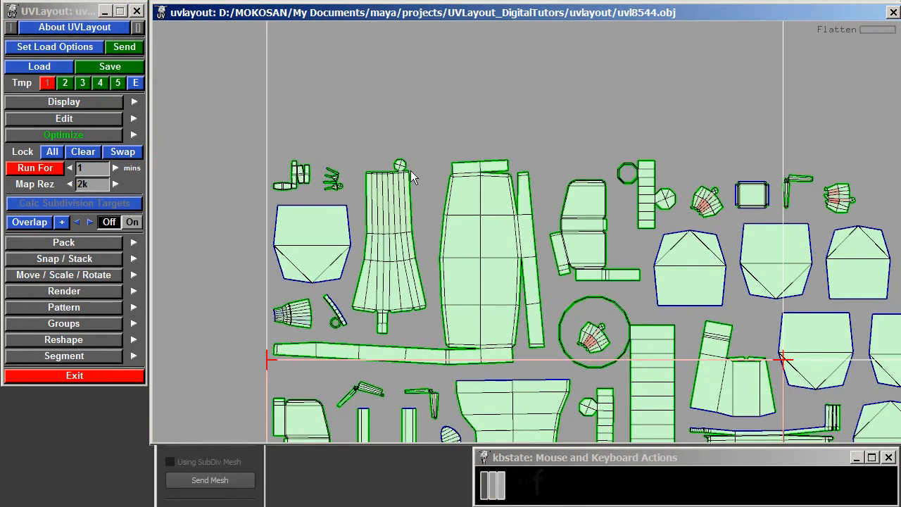
{"action": "middle_click_drag", "start_coordinate": [318, 325], "coordinate": [391, 189]}
{"action": "right_click_drag", "start_coordinate": [390, 189], "coordinate": [245, 183]}
{"action": "middle_click_drag", "start_coordinate": [502, 377], "coordinate": [438, 267]}
{"action": "right_click_drag", "start_coordinate": [438, 267], "coordinate": [673, 276]}
{"action": "middle_click_drag", "start_coordinate": [767, 229], "coordinate": [638, 193]}
{"action": "middle_click_drag", "start_coordinate": [566, 200], "coordinate": [644, 364]}
{"action": "right_click_drag", "start_coordinate": [644, 364], "coordinate": [431, 225]}
{"action": "middle_click_drag", "start_coordinate": [404, 251], "coordinate": [647, 194]}
{"action": "middle_click_drag", "start_coordinate": [569, 224], "coordinate": [379, 222]}
Move the two motor cover shells into the empty tile beside the layout and mark them.
{"action": "right_click_drag", "start_coordinate": [551, 296], "coordinate": [416, 318]}
{"action": "key", "text": "space"}
{"action": "middle_click_drag", "start_coordinate": [592, 300], "coordinate": [261, 265]}
{"action": "middle_click_drag", "start_coordinate": [261, 265], "coordinate": [469, 259]}
{"action": "key", "text": "space"}
{"action": "middle_click_drag", "start_coordinate": [496, 254], "coordinate": [404, 233]}
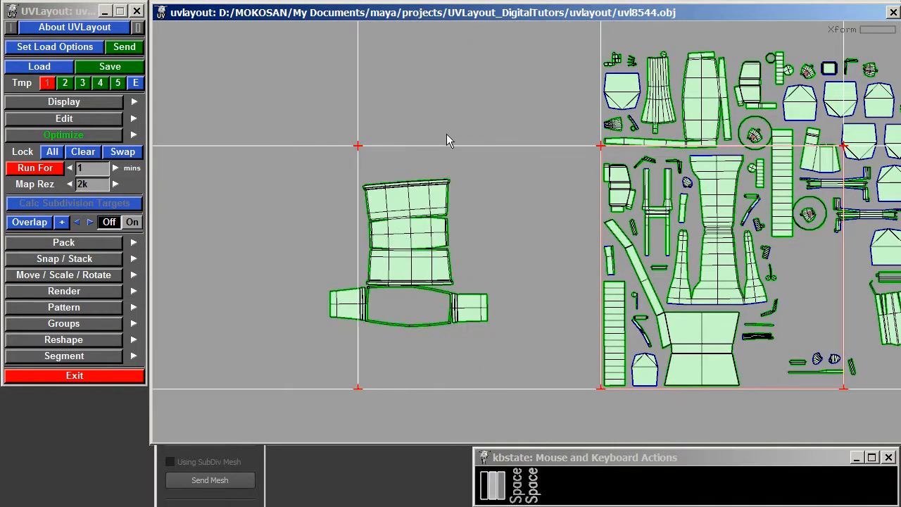
{"action": "key", "text": "ctrl+g"}
{"action": "key", "text": "u"}
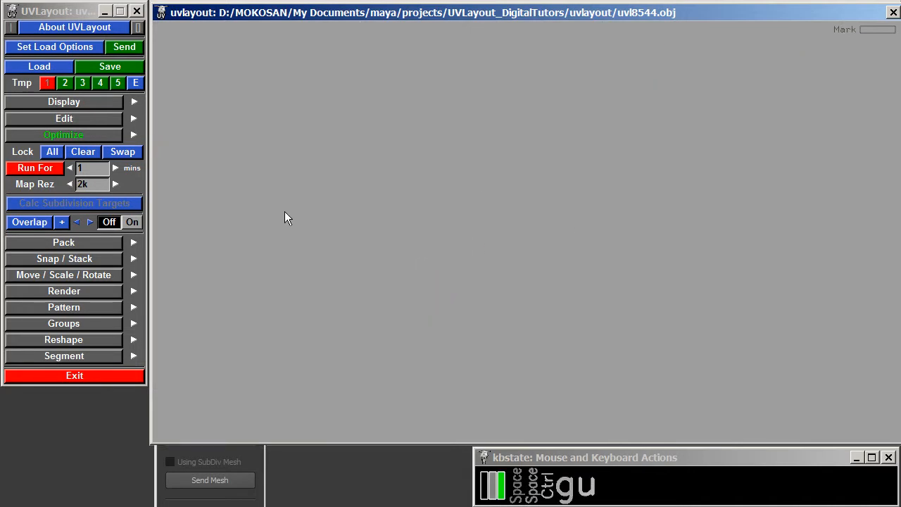
Show the motor in the 3D view with the numbered checker texture to inspect the marked cover.
{"action": "left_click", "coordinate": [85, 103]}
{"action": "key", "text": "End"}
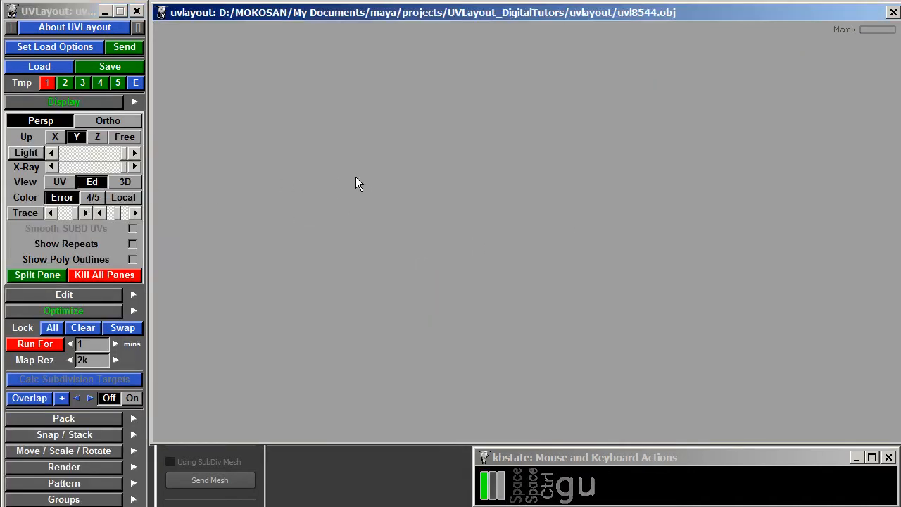
{"action": "key", "text": "Home"}
{"action": "left_click", "coordinate": [124, 182]}
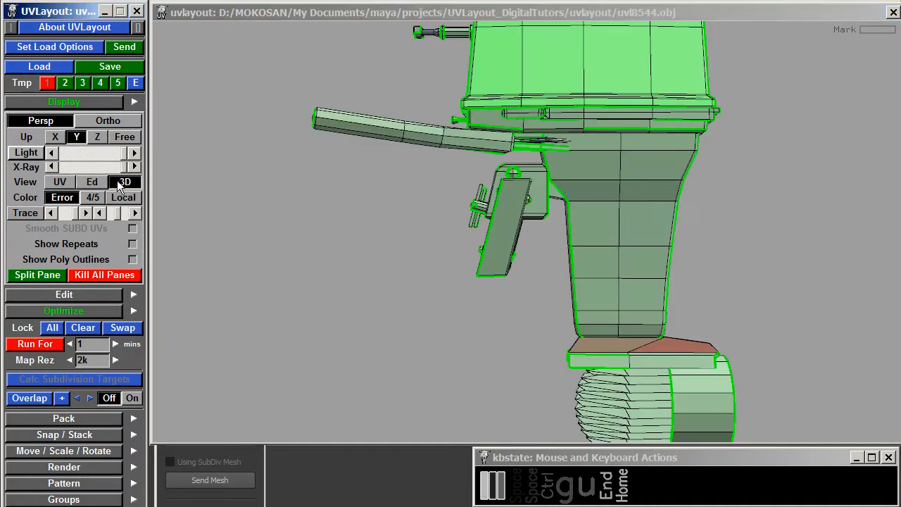
{"action": "mouse_move", "coordinate": [383, 186]}
{"action": "left_mouse_down"}
{"action": "mouse_move", "coordinate": [404, 194]}
{"action": "mouse_move", "coordinate": [389, 182]}
{"action": "left_mouse_up"}
{"action": "key", "text": "t"}
{"action": "middle_click_drag", "start_coordinate": [432, 144], "coordinate": [394, 205]}
{"action": "key", "text": "t"}
{"action": "left_click_drag", "start_coordinate": [394, 212], "coordinate": [470, 168]}
{"action": "right_click_drag", "start_coordinate": [470, 168], "coordinate": [624, 204]}
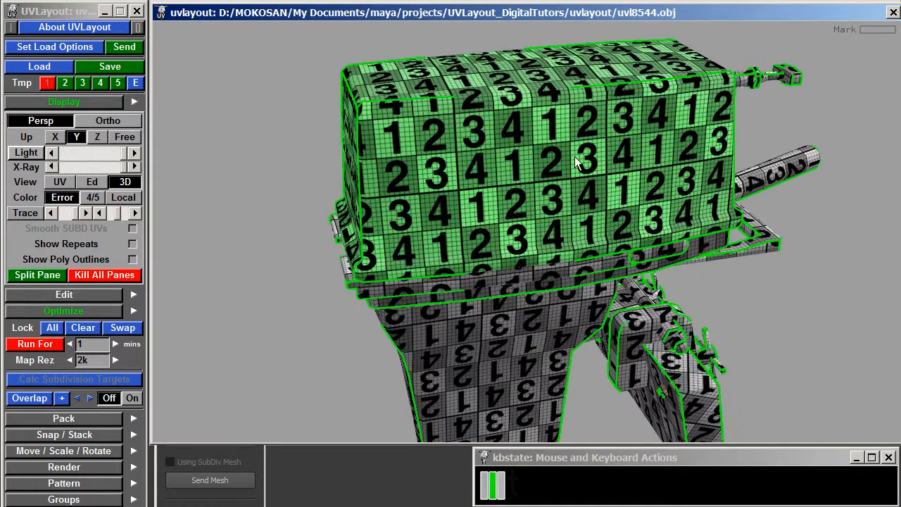
Weld the open seams along the long top edge of the motor cover and around its end.
{"action": "middle_click_drag", "start_coordinate": [579, 103], "coordinate": [584, 165]}
{"action": "key", "text": "w"}
{"action": "key", "text": "w"}
{"action": "key", "text": "w"}
{"action": "key", "text": "w"}
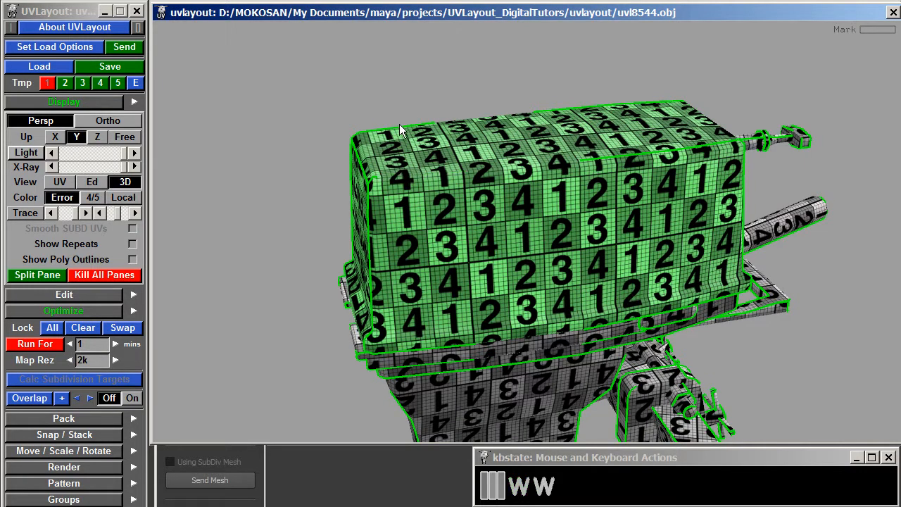
{"action": "key", "text": "w"}
{"action": "key", "text": "w"}
{"action": "key", "text": "w"}
{"action": "key", "text": "w"}
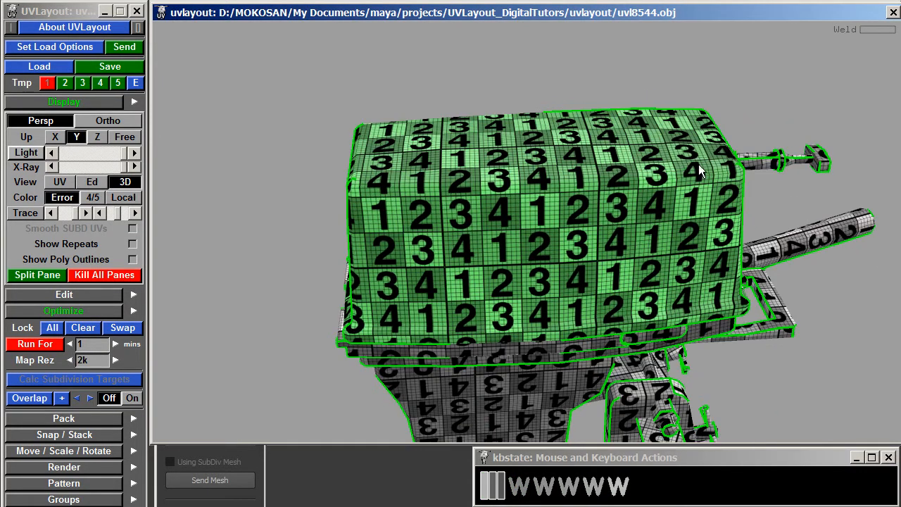
{"action": "left_click_drag", "start_coordinate": [563, 143], "coordinate": [608, 160]}
{"action": "key", "text": "w"}
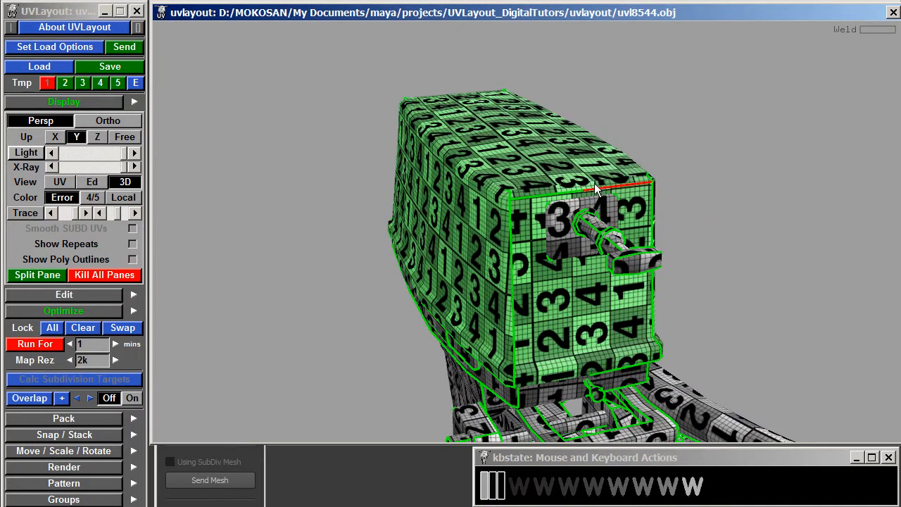
Cut the cover's end panel away from the narrow rim strip in the UV view.
{"action": "key", "text": "u"}
{"action": "right_click_drag", "start_coordinate": [538, 111], "coordinate": [651, 336]}
{"action": "middle_click_drag", "start_coordinate": [651, 337], "coordinate": [645, 248]}
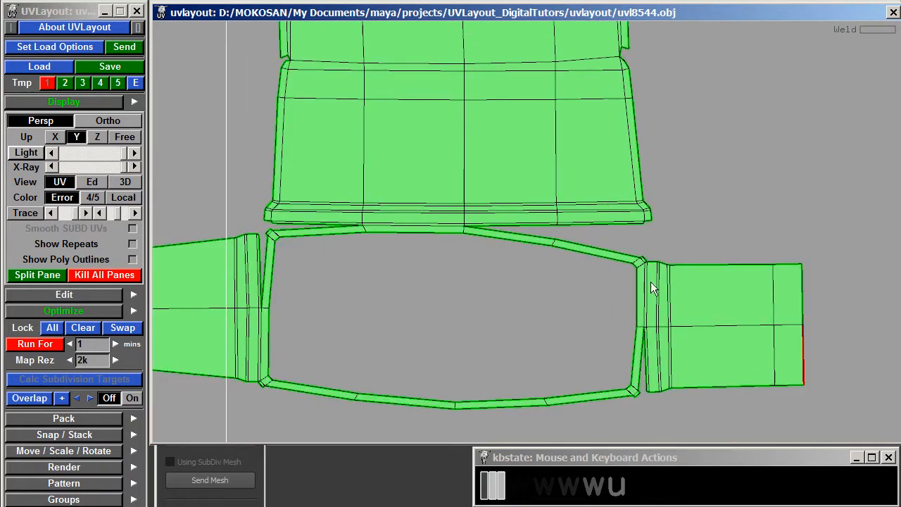
{"action": "right_click_drag", "start_coordinate": [645, 300], "coordinate": [733, 366]}
{"action": "middle_click_drag", "start_coordinate": [733, 365], "coordinate": [692, 219]}
{"action": "right_click_drag", "start_coordinate": [692, 219], "coordinate": [645, 224]}
{"action": "key", "text": "c"}
{"action": "key", "text": "c"}
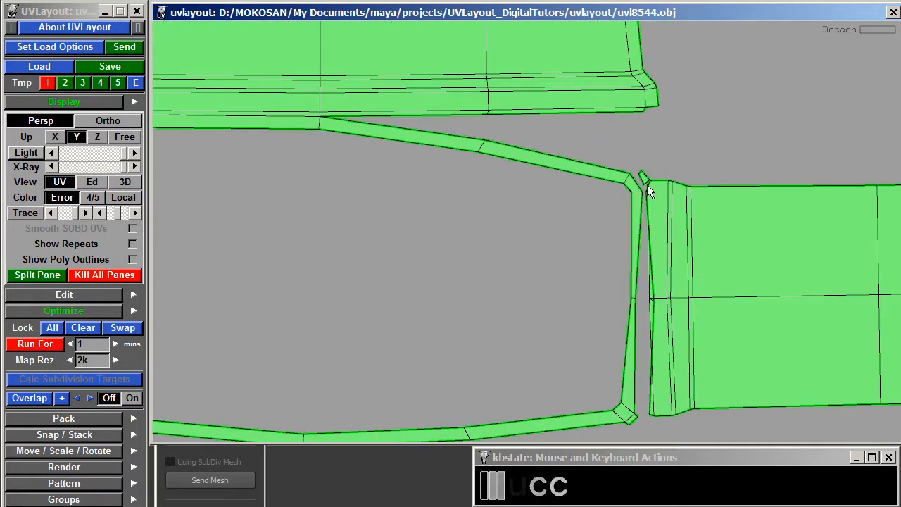
Try to rejoin and rotate the detached end panel, undoing each attempt.
{"action": "right_click_drag", "start_coordinate": [679, 202], "coordinate": [673, 380]}
{"action": "key", "text": "Return"}
{"action": "key", "text": "ctrl+z"}
{"action": "key", "text": "c"}
{"action": "key", "text": "c"}
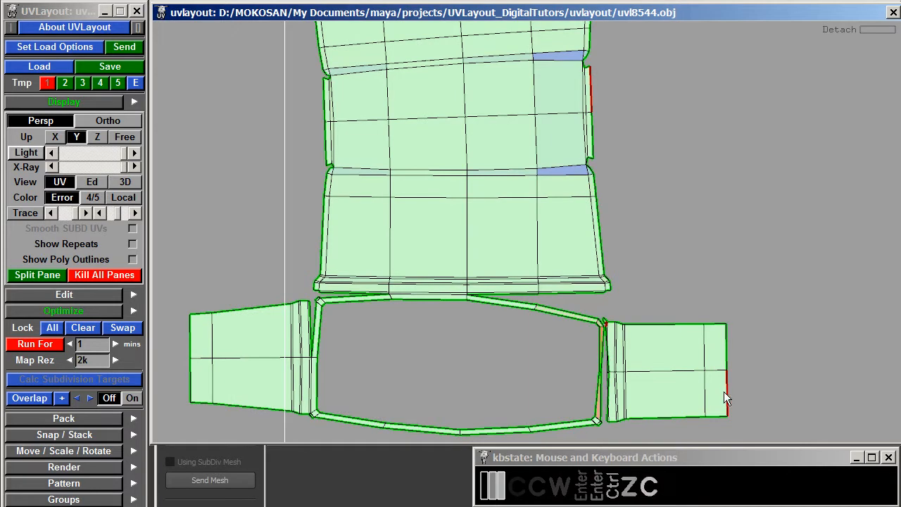
{"action": "key", "text": "backslash"}
{"action": "key", "text": "Return"}
{"action": "key", "text": "ctrl+z"}
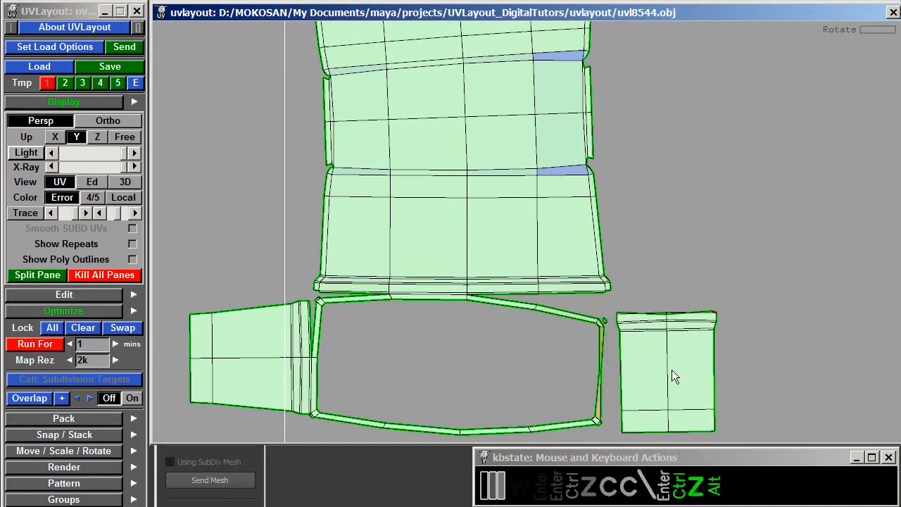
{"action": "key", "text": "ctrl+z"}
Separate the end panel from the rim strip and flatten the cover shells again.
{"action": "key", "text": "Return"}
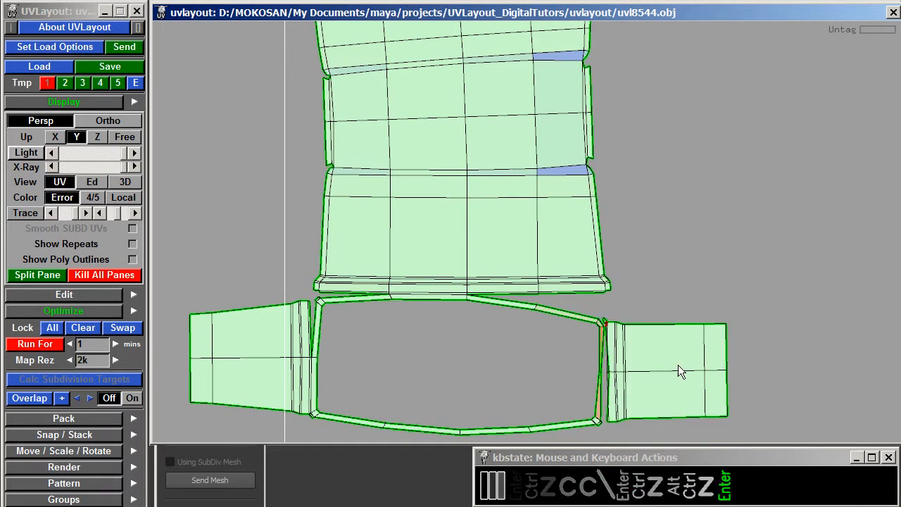
{"action": "key", "text": "space+f"}
{"action": "key", "text": "space"}
{"action": "key", "text": "space+f"}
{"action": "key", "text": "space"}
Turn on Fast Weld in the Segment options.
{"action": "left_click", "coordinate": [102, 102]}
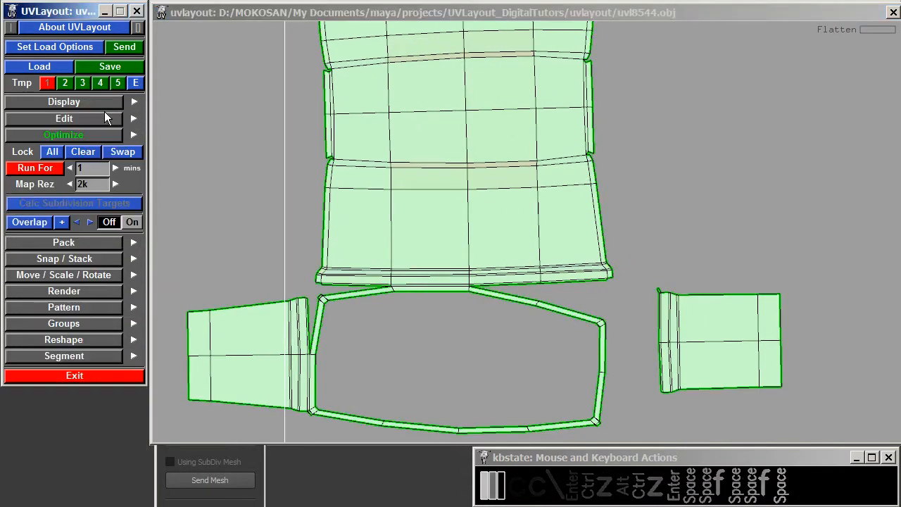
{"action": "left_click", "coordinate": [87, 354]}
{"action": "middle_click_drag", "start_coordinate": [344, 204], "coordinate": [423, 213]}
{"action": "left_click", "coordinate": [120, 436]}
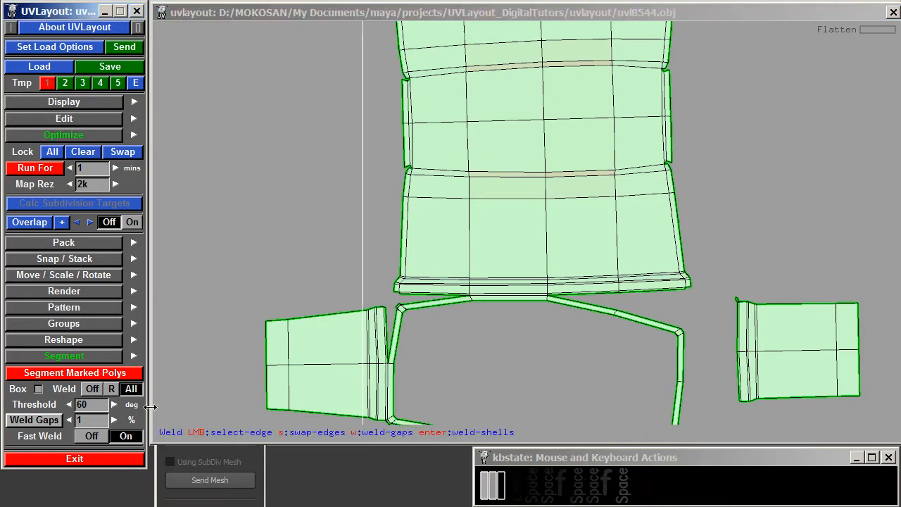
Weld the loose end panel onto the cover's right side edge, trying swapped edge matches, and close the remaining gap.
{"action": "middle_click_drag", "start_coordinate": [312, 374], "coordinate": [196, 321]}
{"action": "middle_click_drag", "start_coordinate": [566, 235], "coordinate": [540, 352]}
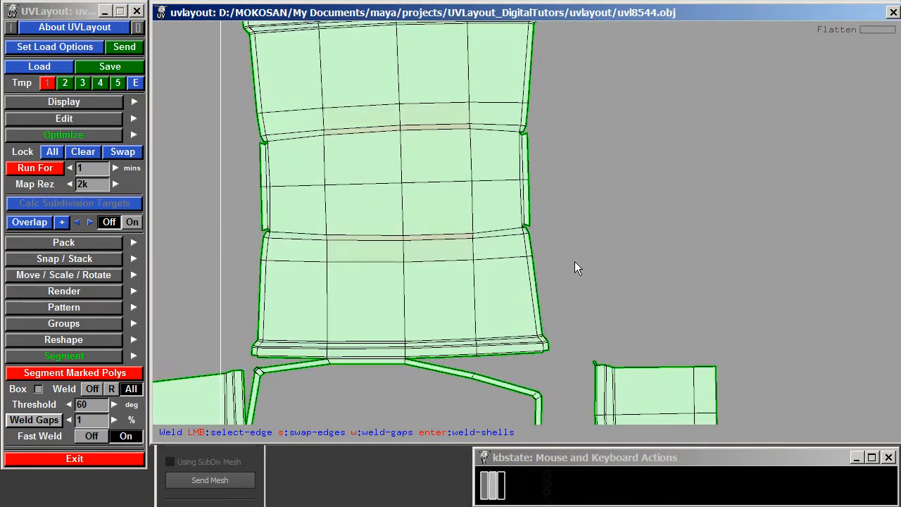
{"action": "left_click", "coordinate": [527, 177]}
{"action": "scroll", "coordinate": [533, 145], "scroll_direction": "down", "scroll_amount": 3}
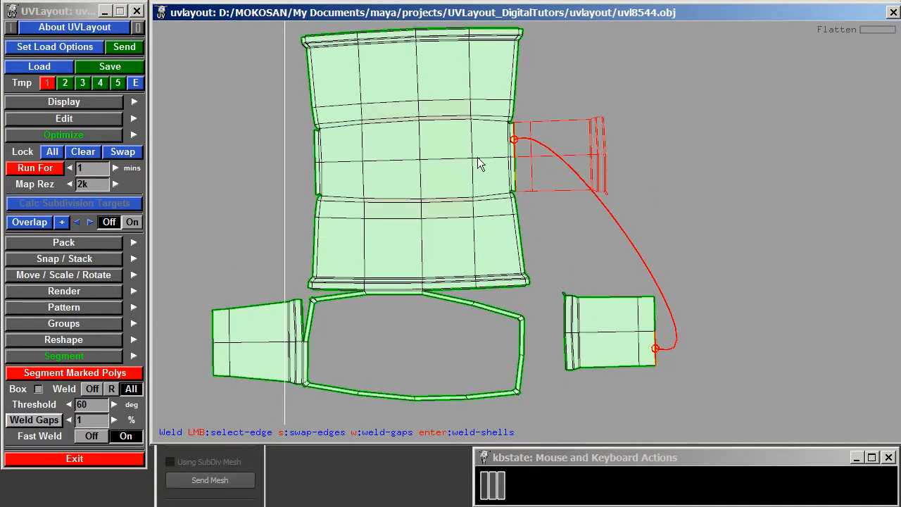
{"action": "key", "text": "s"}
{"action": "key", "text": "s"}
{"action": "key", "text": "s"}
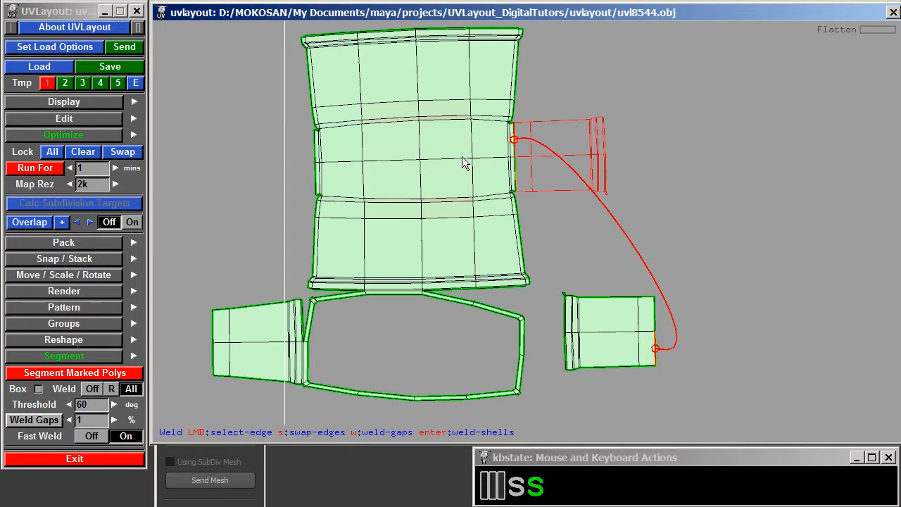
{"action": "key", "text": "s"}
{"action": "scroll", "coordinate": [500, 189], "scroll_direction": "down", "scroll_amount": 2}
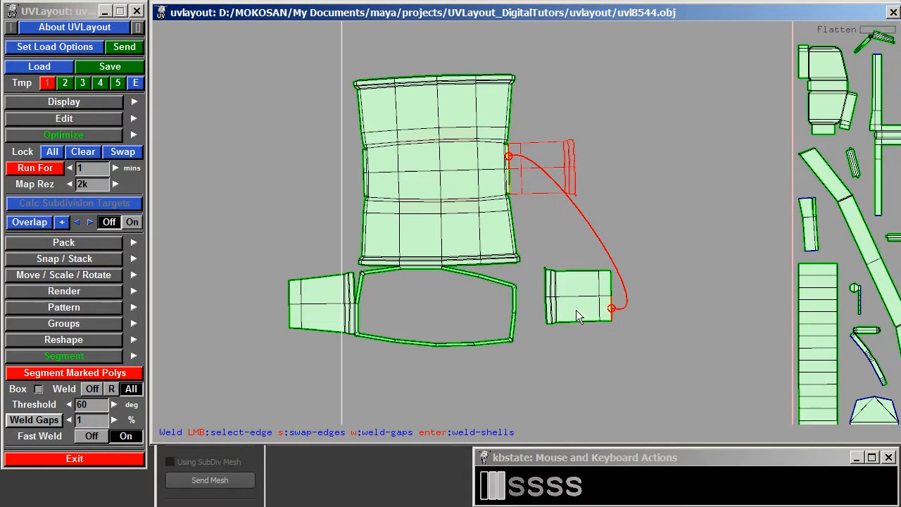
{"action": "key", "text": "s"}
{"action": "key", "text": "s"}
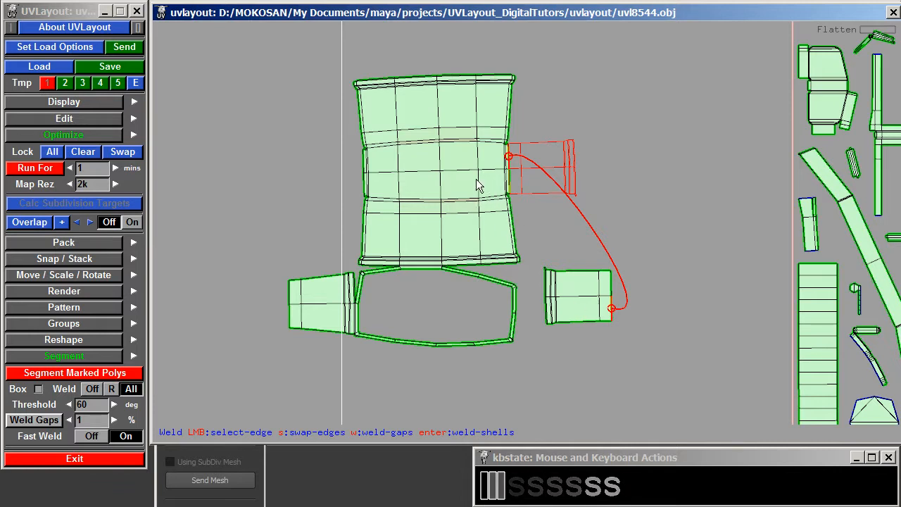
{"action": "key", "text": "Return"}
{"action": "scroll", "coordinate": [458, 184], "scroll_direction": "up", "scroll_amount": 4}
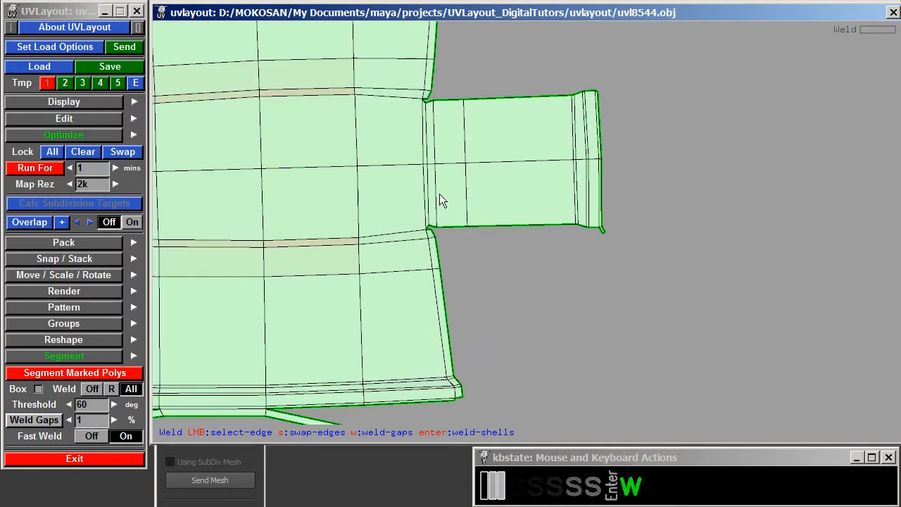
{"action": "key", "text": "w"}
Detach the other end panel from the rim strip, weld it onto the cover's opposite side and flatten the shell.
{"action": "right_click_drag", "start_coordinate": [441, 192], "coordinate": [323, 177]}
{"action": "middle_click_drag", "start_coordinate": [323, 176], "coordinate": [517, 155]}
{"action": "middle_click_drag", "start_coordinate": [435, 185], "coordinate": [470, 30]}
{"action": "key", "text": "c"}
{"action": "middle_click_drag", "start_coordinate": [480, 254], "coordinate": [472, 436]}
{"action": "key", "text": "Return"}
{"action": "right_click_drag", "start_coordinate": [648, 184], "coordinate": [603, 171]}
{"action": "key", "text": "space+f"}
{"action": "key", "text": "space"}
Cut the rim strip away from the cover's lower edge and flatten the shells.
{"action": "middle_click_drag", "start_coordinate": [555, 201], "coordinate": [512, 105]}
{"action": "right_click_drag", "start_coordinate": [512, 105], "coordinate": [669, 243]}
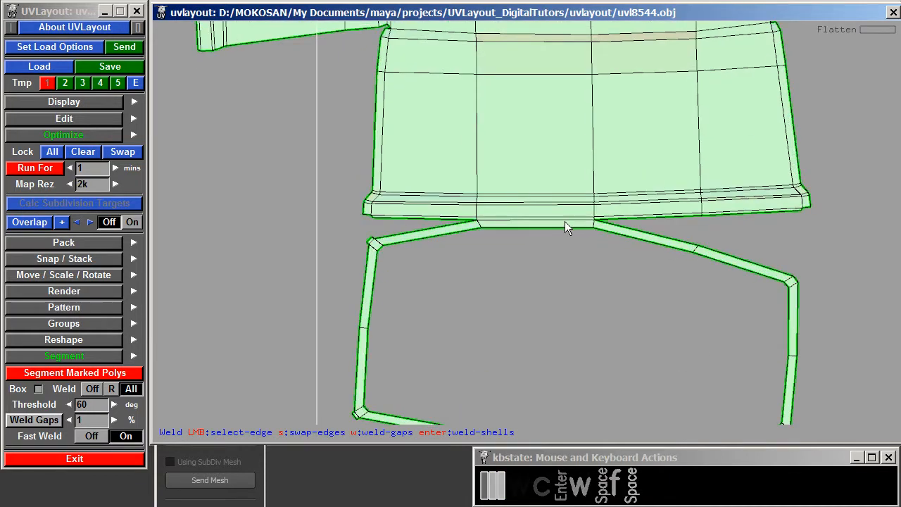
{"action": "key", "text": "c"}
{"action": "right_click_drag", "start_coordinate": [596, 214], "coordinate": [528, 232]}
{"action": "middle_click_drag", "start_coordinate": [528, 232], "coordinate": [522, 261]}
{"action": "key", "text": "space+f"}
{"action": "key", "text": "space"}
Detach the rim strip's segment facing the cover at its two upper corners.
{"action": "right_click_drag", "start_coordinate": [472, 224], "coordinate": [548, 199]}
{"action": "middle_click_drag", "start_coordinate": [547, 198], "coordinate": [611, 156]}
{"action": "key", "text": "c"}
{"action": "middle_click_drag", "start_coordinate": [643, 239], "coordinate": [560, 231]}
{"action": "key", "text": "c"}
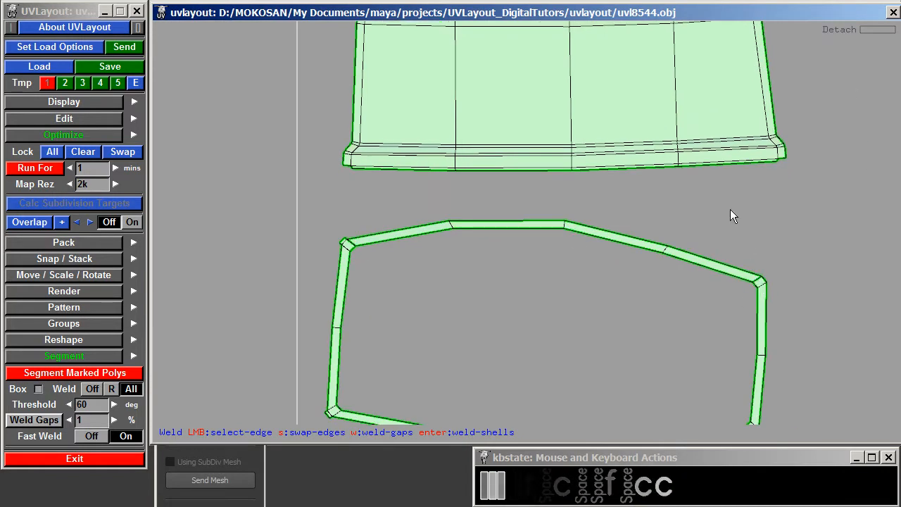
With Fast Weld off, try splitting the left end panel along its middle edge and undo the cut.
{"action": "middle_click_drag", "start_coordinate": [422, 128], "coordinate": [379, 301]}
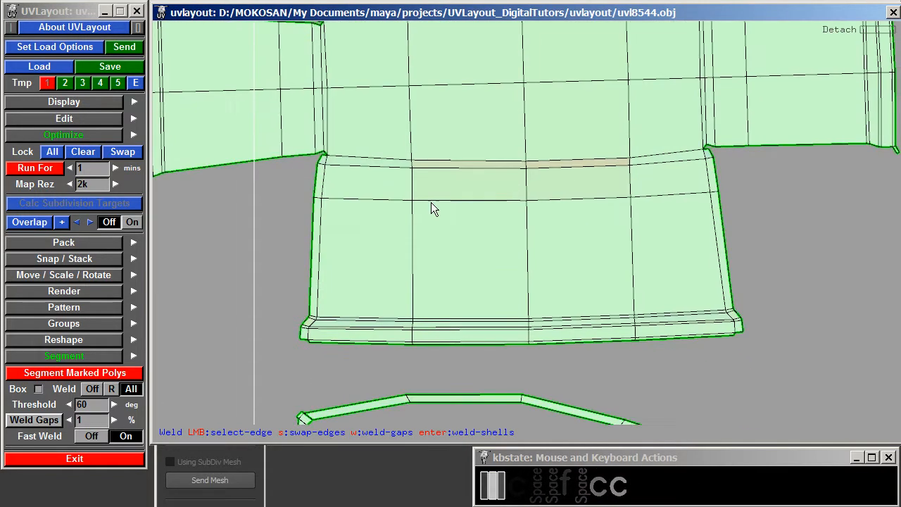
{"action": "left_click", "coordinate": [94, 436]}
{"action": "middle_click_drag", "start_coordinate": [377, 204], "coordinate": [373, 240]}
{"action": "middle_click_drag", "start_coordinate": [477, 265], "coordinate": [577, 271]}
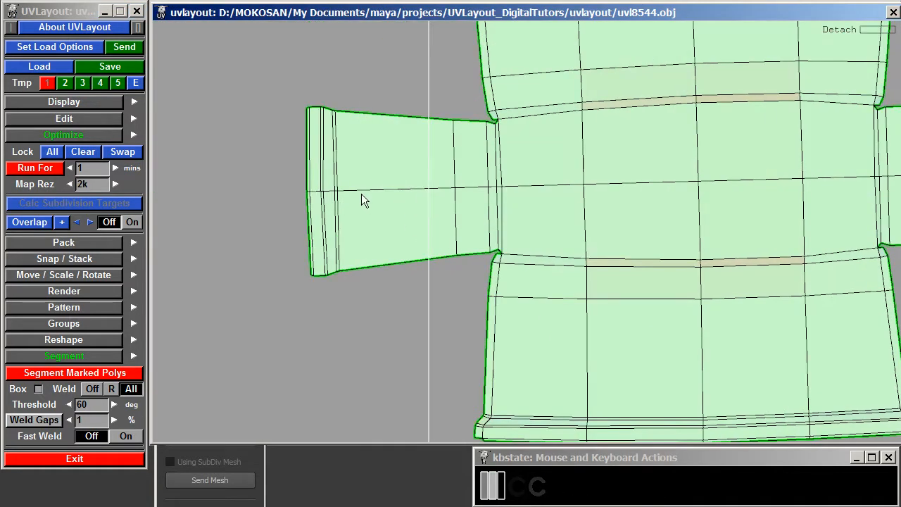
{"action": "middle_click_drag", "start_coordinate": [354, 194], "coordinate": [343, 171]}
{"action": "key", "text": "c"}
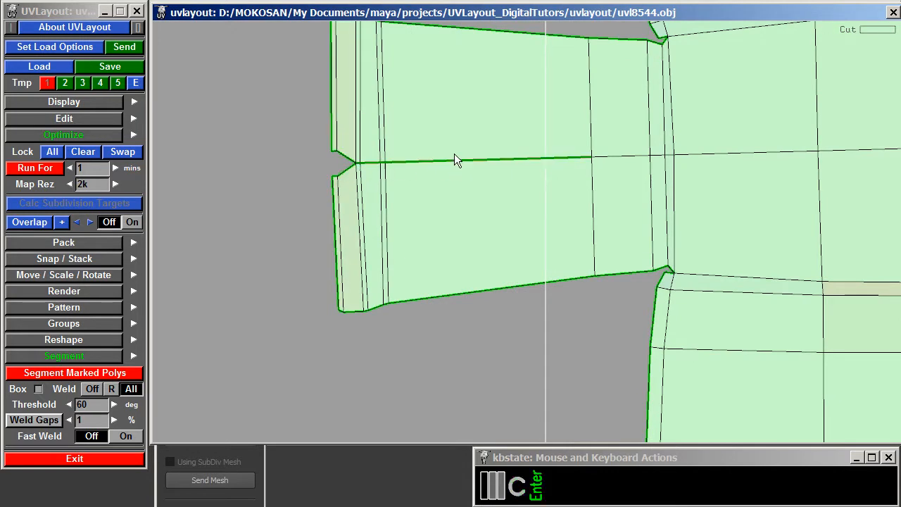
{"action": "key", "text": "Return"}
{"action": "middle_click_drag", "start_coordinate": [451, 153], "coordinate": [403, 141]}
{"action": "middle_click_drag", "start_coordinate": [569, 192], "coordinate": [368, 222]}
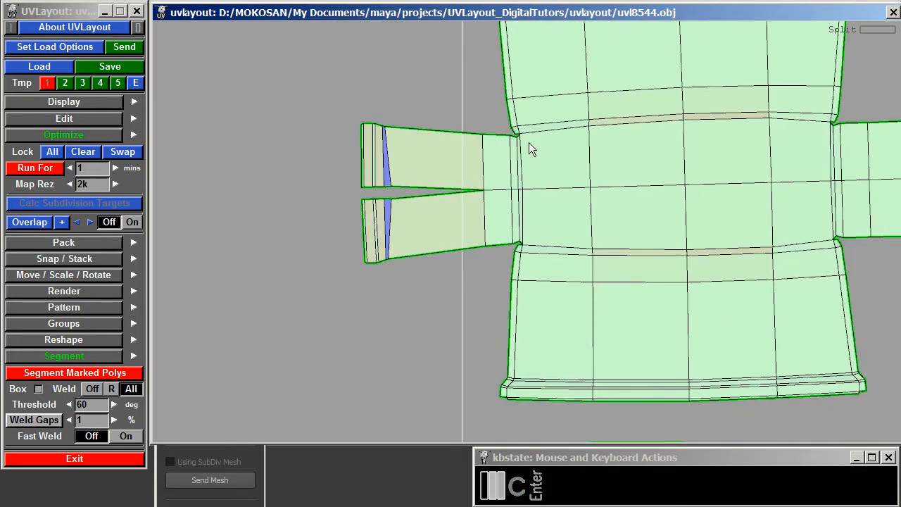
{"action": "key", "text": "ctrl+z"}
{"action": "middle_click_drag", "start_coordinate": [516, 193], "coordinate": [741, 301]}
{"action": "key", "text": "ctrl+z"}
Turn Fast Weld on and weld the upper rim segment onto the cover's lower edge.
{"action": "middle_click_drag", "start_coordinate": [674, 228], "coordinate": [601, 314]}
{"action": "middle_click_drag", "start_coordinate": [512, 256], "coordinate": [553, 192]}
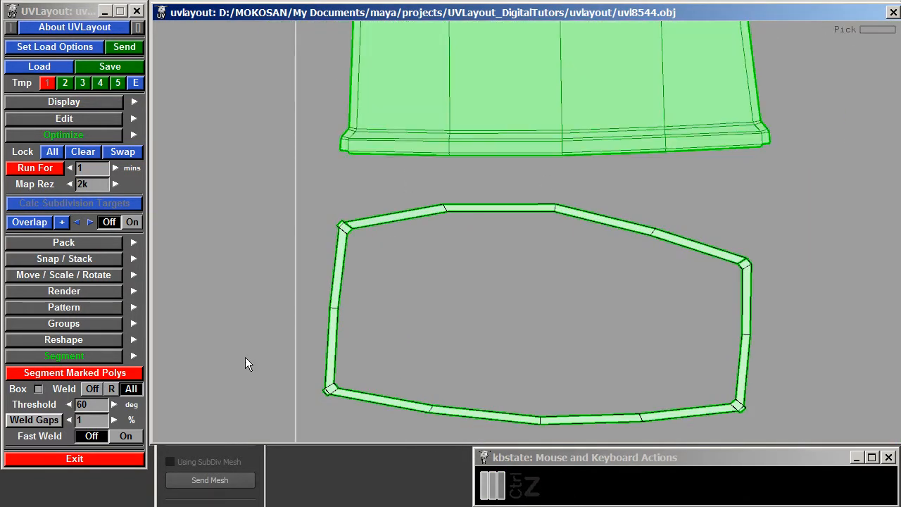
{"action": "left_click", "coordinate": [136, 435]}
{"action": "left_click", "coordinate": [510, 159]}
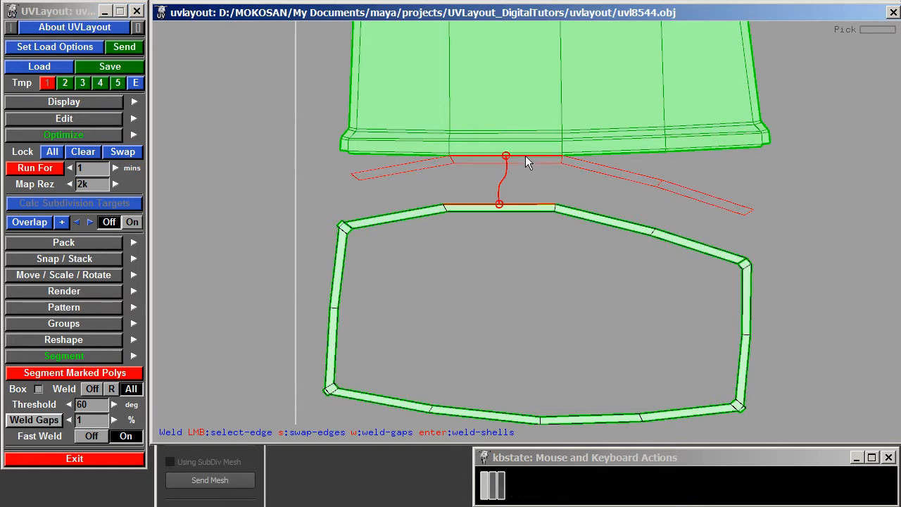
{"action": "key", "text": "Return"}
Close the weld gaps on both sides of the lower rim segment and flatten the shell.
{"action": "key", "text": "w"}
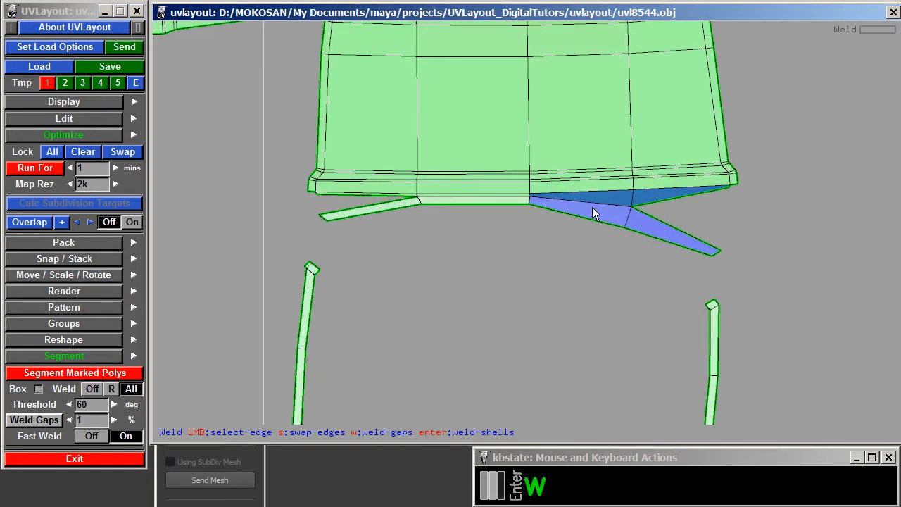
{"action": "key", "text": "w"}
{"action": "key", "text": "f"}
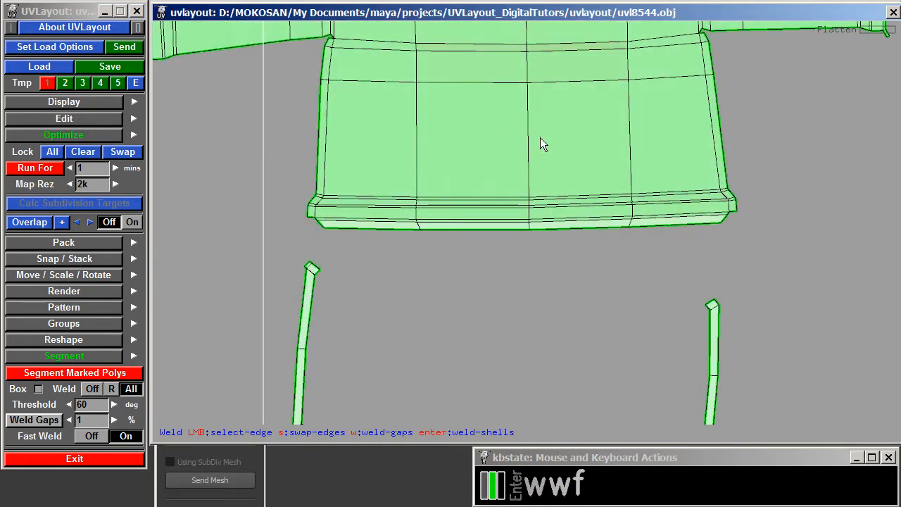
Weld the remaining long rim segment onto the cover's opposite edge, close its gaps and flatten the shell.
{"action": "middle_click_drag", "start_coordinate": [374, 185], "coordinate": [526, 192]}
{"action": "key", "text": "Return"}
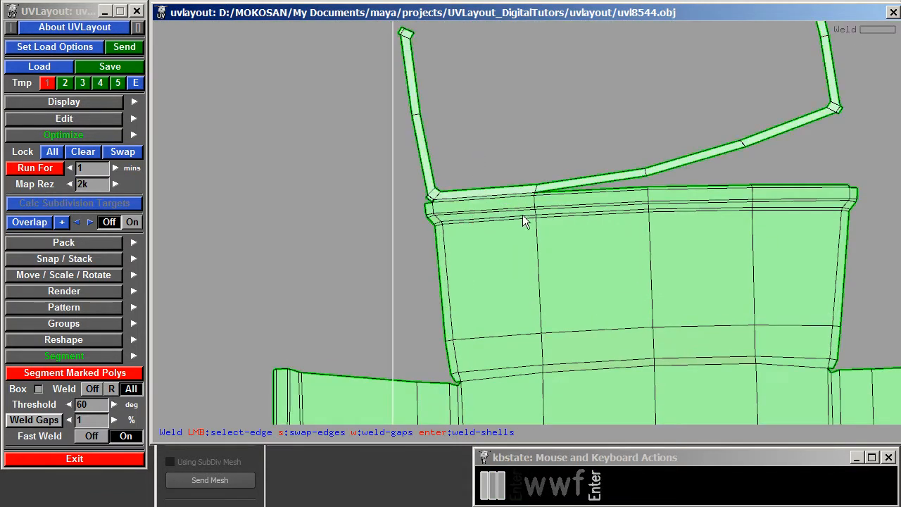
{"action": "key", "text": "w"}
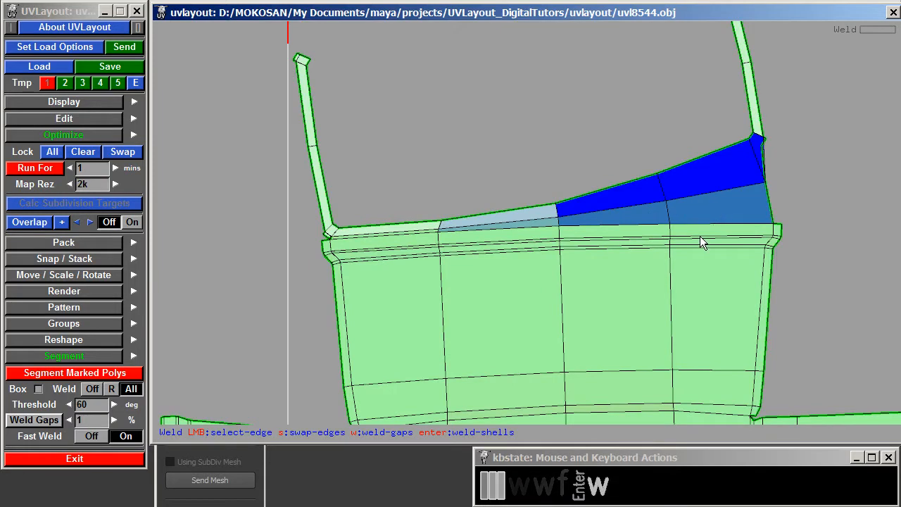
{"action": "key", "text": "f"}
Detach the side rim strips at the corners and weld one onto the left end panel's outer edge without gaps.
{"action": "middle_click_drag", "start_coordinate": [478, 251], "coordinate": [717, 270]}
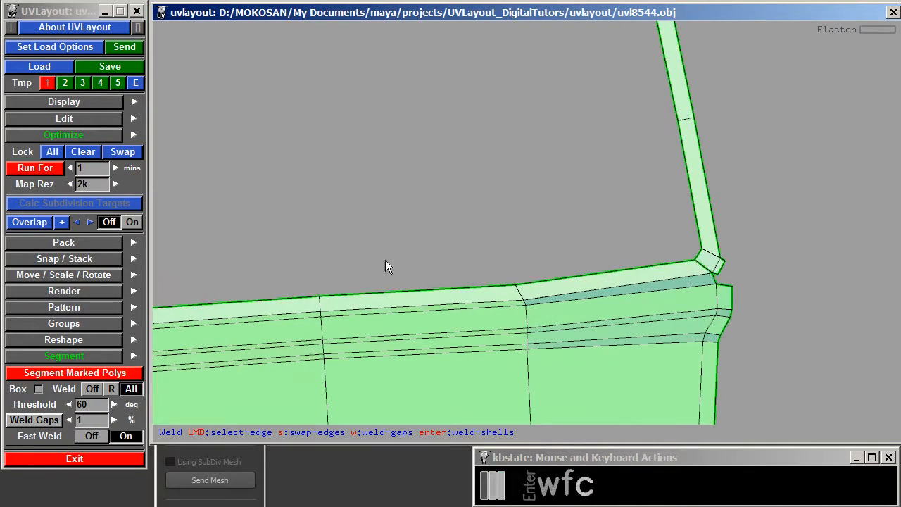
{"action": "mouse_move", "coordinate": [485, 219]}
{"action": "middle_mouse_down"}
{"action": "mouse_move", "coordinate": [540, 217]}
{"action": "mouse_move", "coordinate": [394, 218]}
{"action": "middle_mouse_up"}
{"action": "middle_click_drag", "start_coordinate": [635, 122], "coordinate": [691, 44]}
{"action": "middle_click_drag", "start_coordinate": [354, 326], "coordinate": [499, 129]}
{"action": "left_click", "coordinate": [444, 251]}
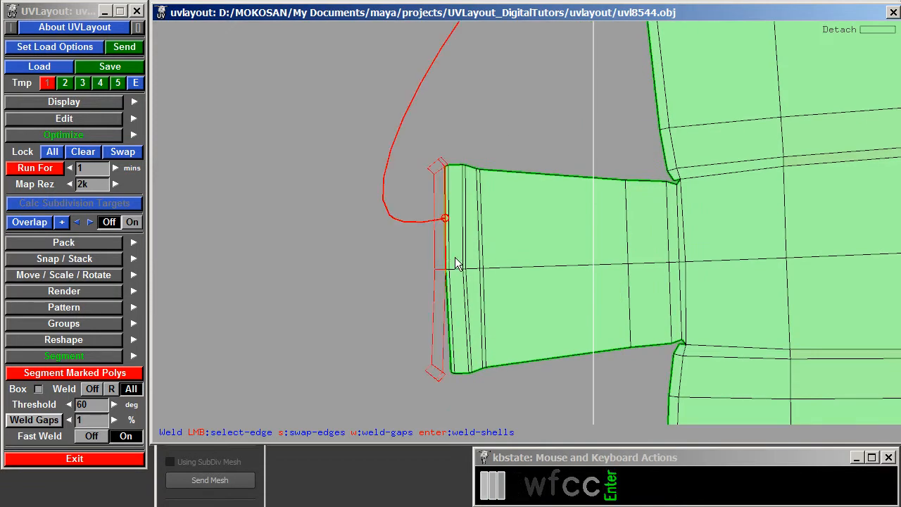
{"action": "key", "text": "Return"}
{"action": "key", "text": "w"}
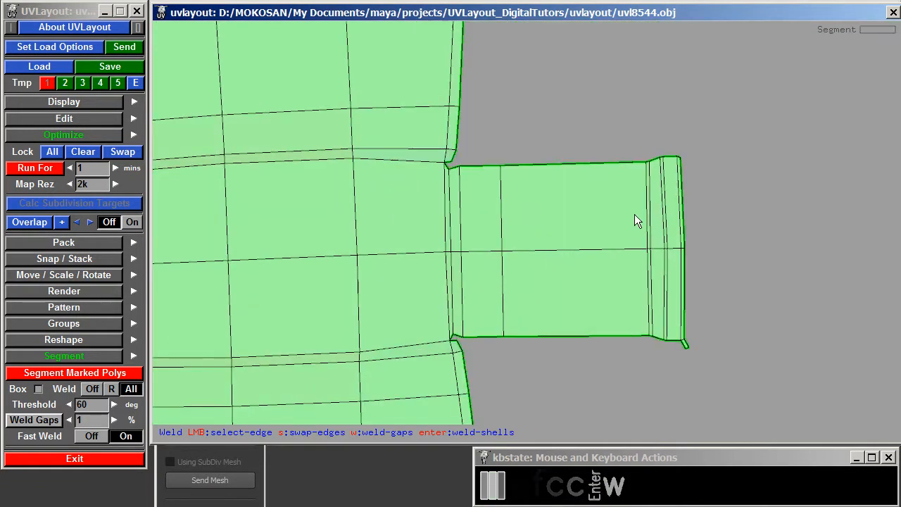
Weld the other side rim strip onto the right end panel's outer edge and flatten the shell.
{"action": "left_click", "coordinate": [683, 201]}
{"action": "key", "text": "Return"}
{"action": "key", "text": "w"}
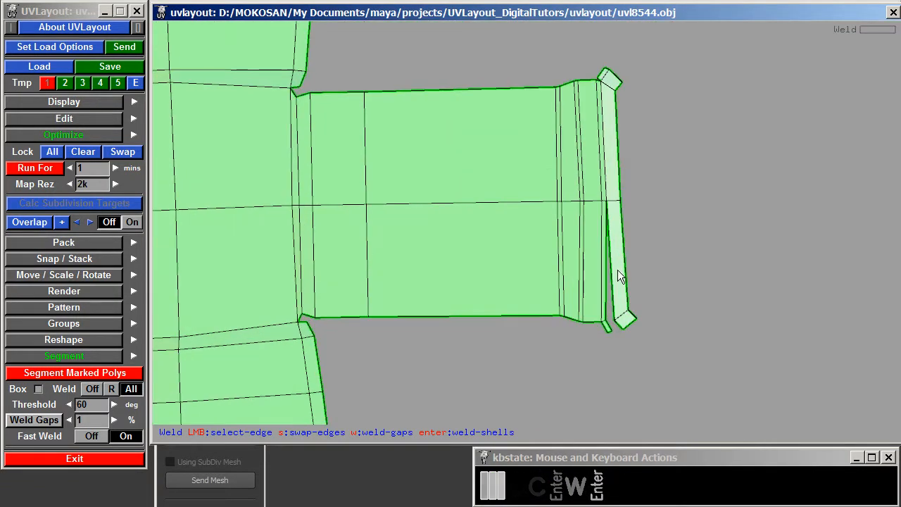
{"action": "key", "text": "space"}
{"action": "key", "text": "f"}
{"action": "key", "text": "space"}
Detach a corner piece from an end panel's rim, weld it to the adjoining cover corner and close the gaps.
{"action": "key", "text": "w"}
{"action": "key", "text": "c"}
{"action": "key", "text": "c"}
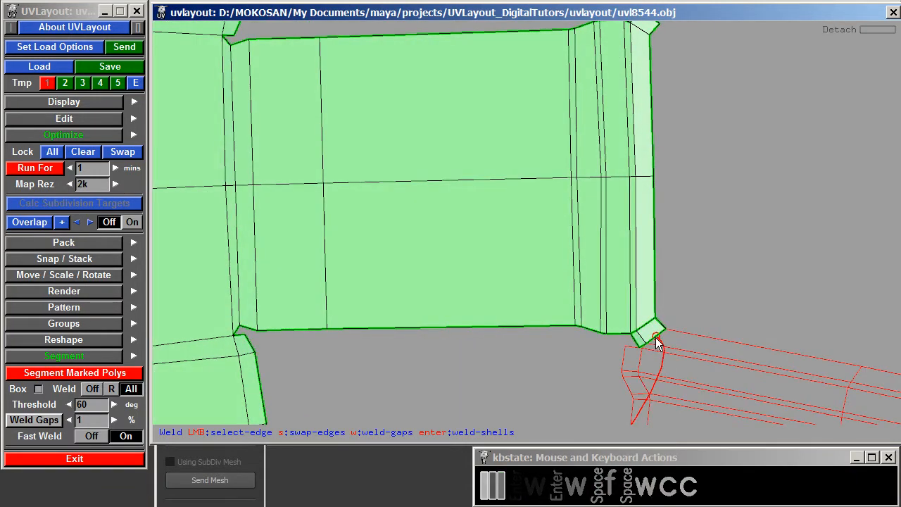
{"action": "key", "text": "Return"}
{"action": "key", "text": "w"}
{"action": "key", "text": "w"}
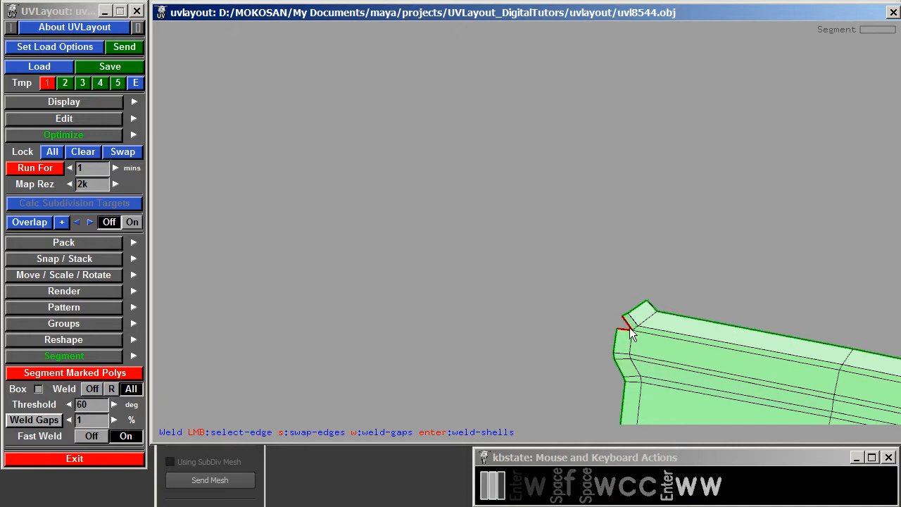
{"action": "key", "text": "w"}
{"action": "middle_click_drag", "start_coordinate": [711, 320], "coordinate": [444, 234]}
{"action": "right_click_drag", "start_coordinate": [444, 234], "coordinate": [479, 211]}
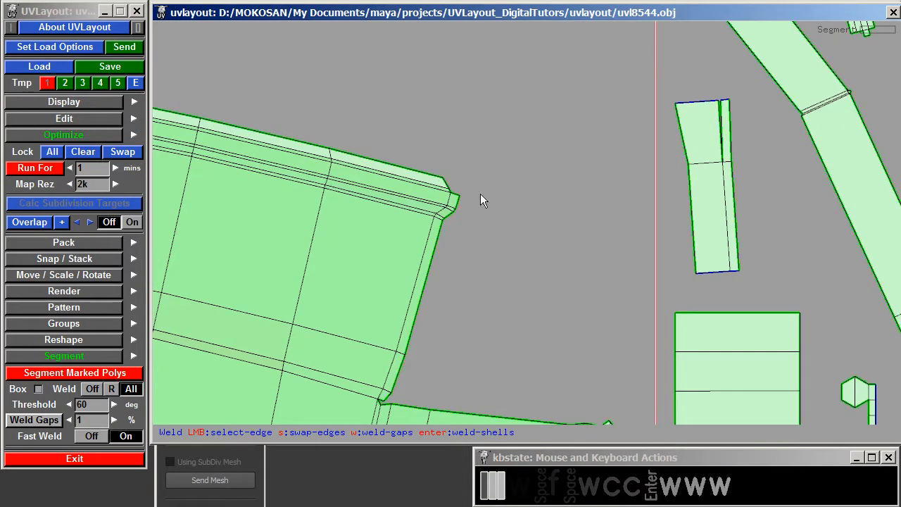
{"action": "key", "text": "w"}
Detach the right end panel's upper rim corner piece and weld it onto the matching cover corner, swapping the edges.
{"action": "right_click_drag", "start_coordinate": [458, 166], "coordinate": [233, 338]}
{"action": "middle_click_drag", "start_coordinate": [233, 338], "coordinate": [327, 162]}
{"action": "right_click_drag", "start_coordinate": [327, 162], "coordinate": [646, 199]}
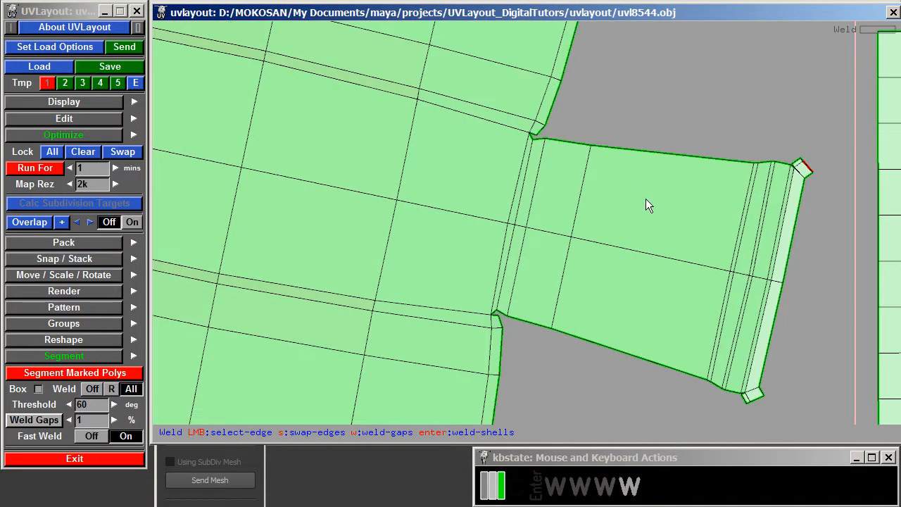
{"action": "left_click", "coordinate": [806, 166]}
{"action": "key", "text": "s"}
{"action": "key", "text": "Return"}
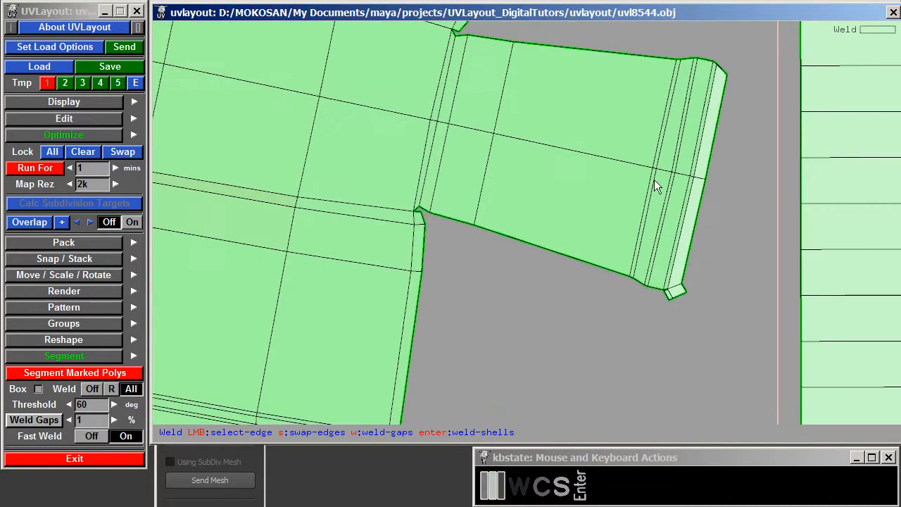
Move the right end panel's lower rim corner piece onto the matching cover corner and weld its gap closed.
{"action": "left_click", "coordinate": [557, 239]}
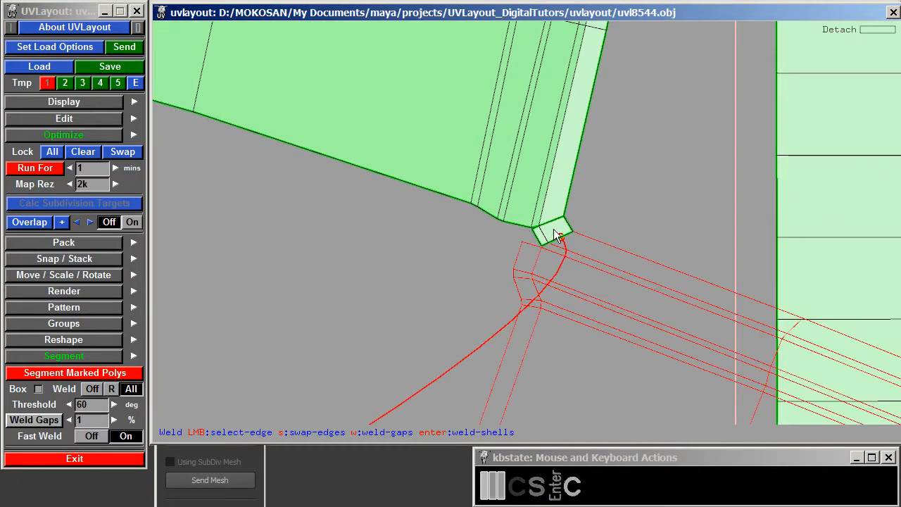
{"action": "key", "text": "s"}
{"action": "key", "text": "Return"}
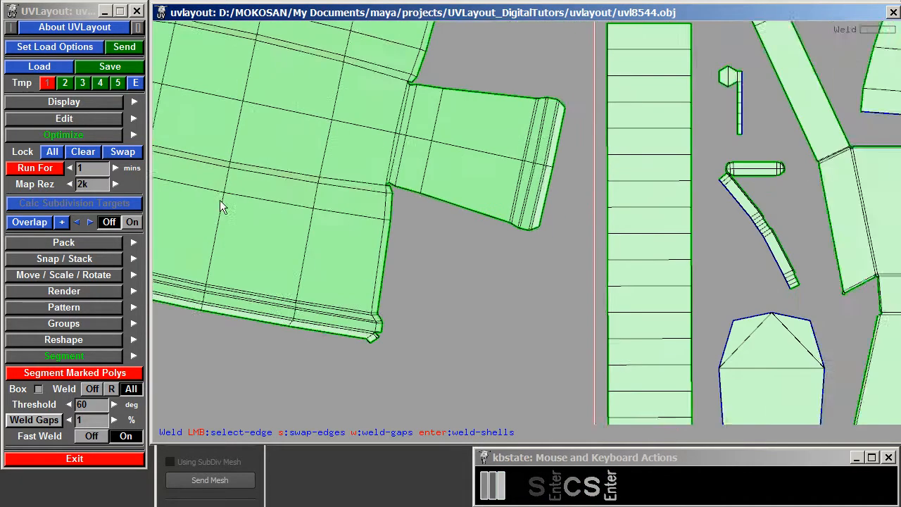
{"action": "middle_click_drag", "start_coordinate": [508, 215], "coordinate": [373, 124]}
{"action": "right_click_drag", "start_coordinate": [373, 124], "coordinate": [557, 292]}
{"action": "middle_click_drag", "start_coordinate": [357, 240], "coordinate": [335, 154]}
{"action": "right_click_drag", "start_coordinate": [336, 155], "coordinate": [318, 167]}
{"action": "key", "text": "w"}
Detach the left end panel's remaining rim corner piece and weld it onto the adjoining cover corner.
{"action": "middle_click_drag", "start_coordinate": [318, 166], "coordinate": [851, 277]}
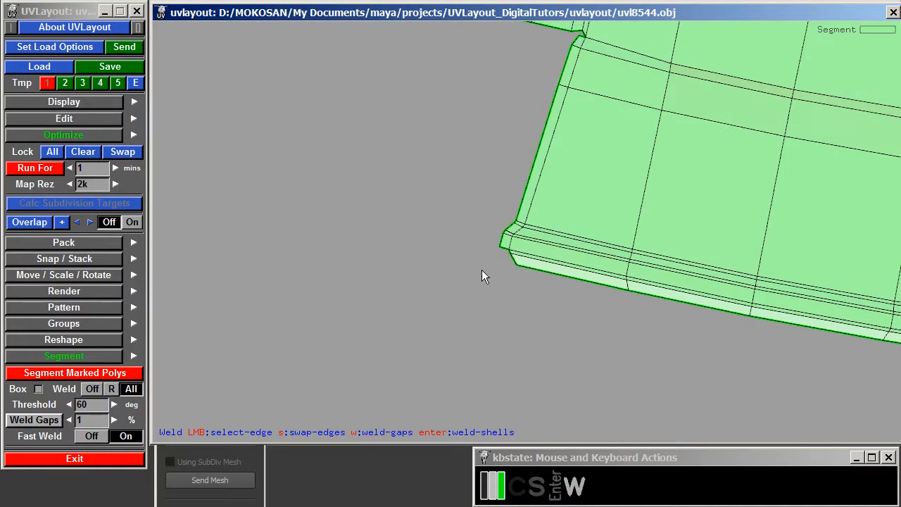
{"action": "right_click_drag", "start_coordinate": [403, 219], "coordinate": [488, 265]}
{"action": "left_click", "coordinate": [505, 282]}
{"action": "right_click_drag", "start_coordinate": [423, 185], "coordinate": [352, 116]}
{"action": "middle_click_drag", "start_coordinate": [352, 116], "coordinate": [515, 412]}
{"action": "right_click_drag", "start_coordinate": [374, 243], "coordinate": [431, 301]}
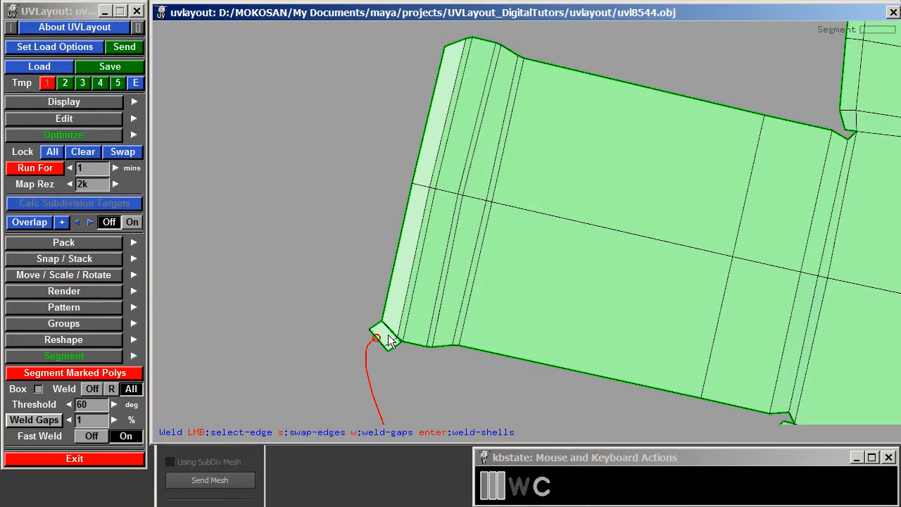
{"action": "key", "text": "Return"}
Weld the open gap between the transferred corner piece and the cover's lower left corner.
{"action": "middle_click_drag", "start_coordinate": [407, 408], "coordinate": [255, 77]}
{"action": "middle_click_drag", "start_coordinate": [345, 345], "coordinate": [349, 135]}
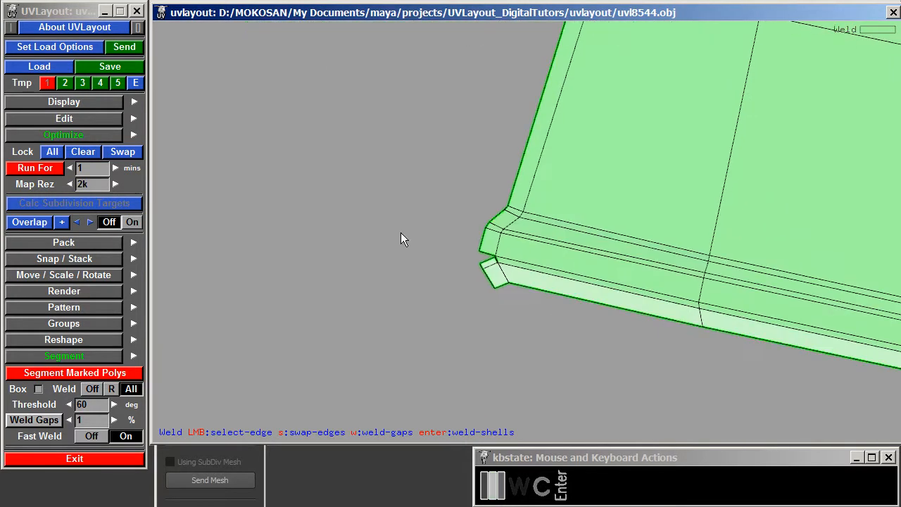
{"action": "key", "text": "Return"}
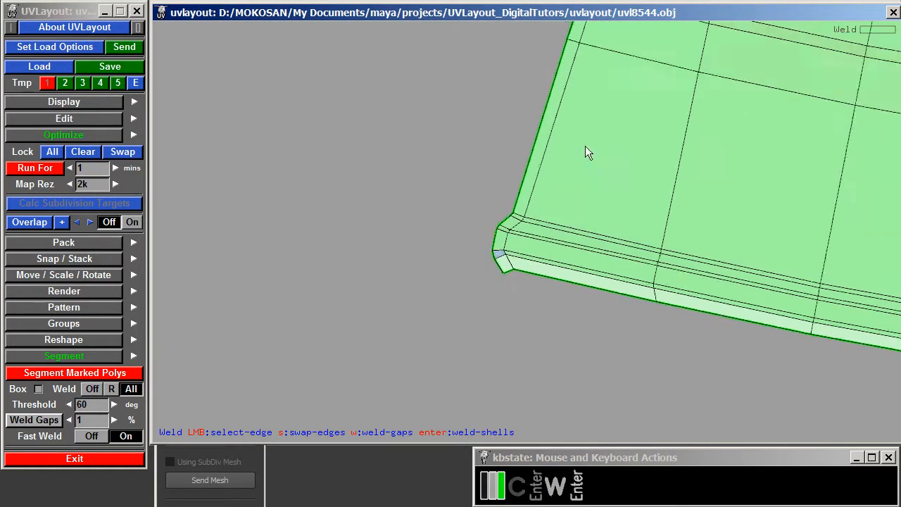
{"action": "key", "text": "w"}
{"action": "key", "text": "w"}
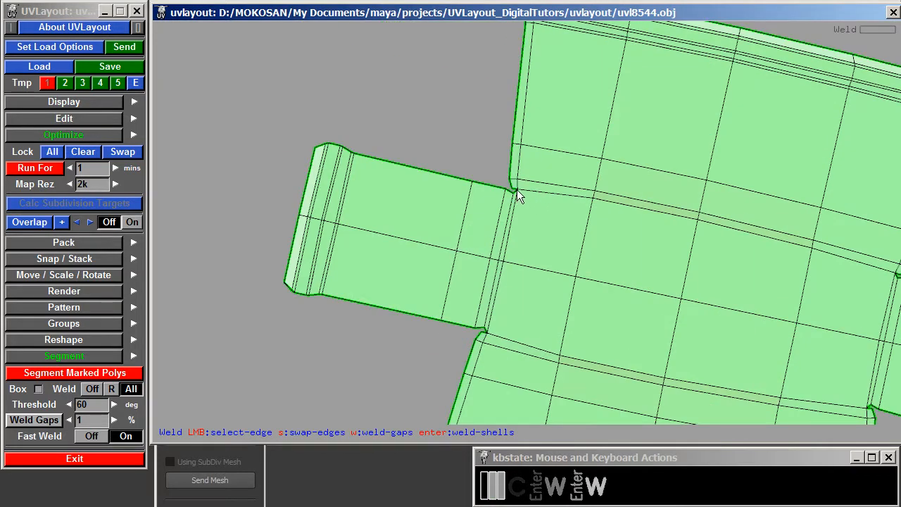
Weld the remaining small gaps at the corners where the two end panels meet the cover.
{"action": "key", "text": "w"}
{"action": "middle_click_drag", "start_coordinate": [608, 280], "coordinate": [317, 173]}
{"action": "right_click_drag", "start_coordinate": [317, 173], "coordinate": [553, 214]}
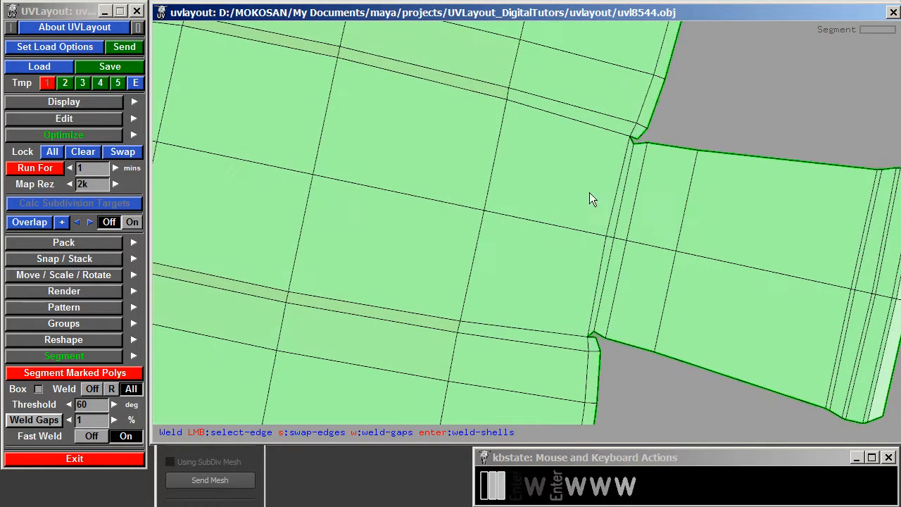
{"action": "key", "text": "w"}
{"action": "middle_click_drag", "start_coordinate": [598, 205], "coordinate": [541, 140]}
{"action": "right_click_drag", "start_coordinate": [541, 139], "coordinate": [606, 284]}
{"action": "key", "text": "w"}
{"action": "mouse_move", "coordinate": [613, 127]}
{"action": "right_mouse_down"}
{"action": "mouse_move", "coordinate": [338, 183]}
{"action": "mouse_move", "coordinate": [392, 147]}
{"action": "mouse_move", "coordinate": [447, 220]}
{"action": "mouse_move", "coordinate": [617, 111]}
{"action": "right_mouse_up"}
Reposition the cover shell within its empty tile and turn Fast Weld off.
{"action": "key", "text": "shift+g"}
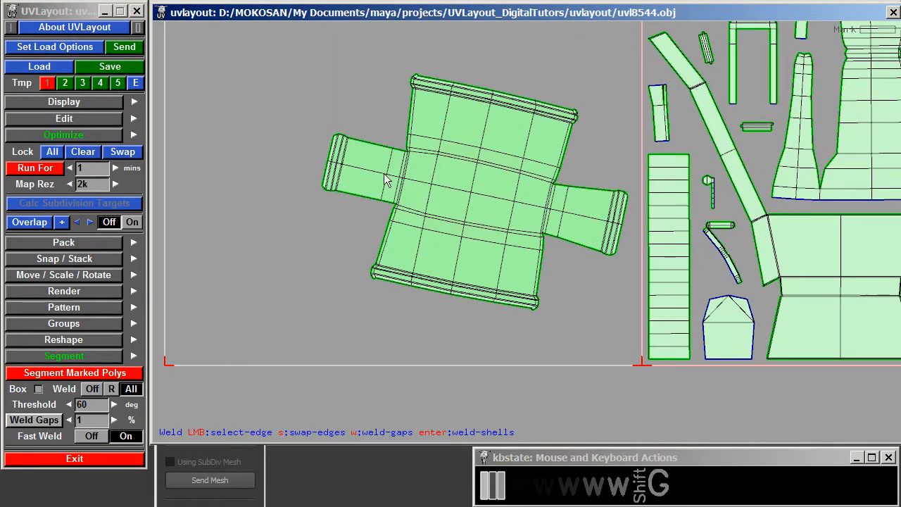
{"action": "middle_click_drag", "start_coordinate": [345, 288], "coordinate": [309, 298]}
{"action": "right_click_drag", "start_coordinate": [309, 298], "coordinate": [120, 445]}
{"action": "middle_click_drag", "start_coordinate": [365, 309], "coordinate": [350, 319]}
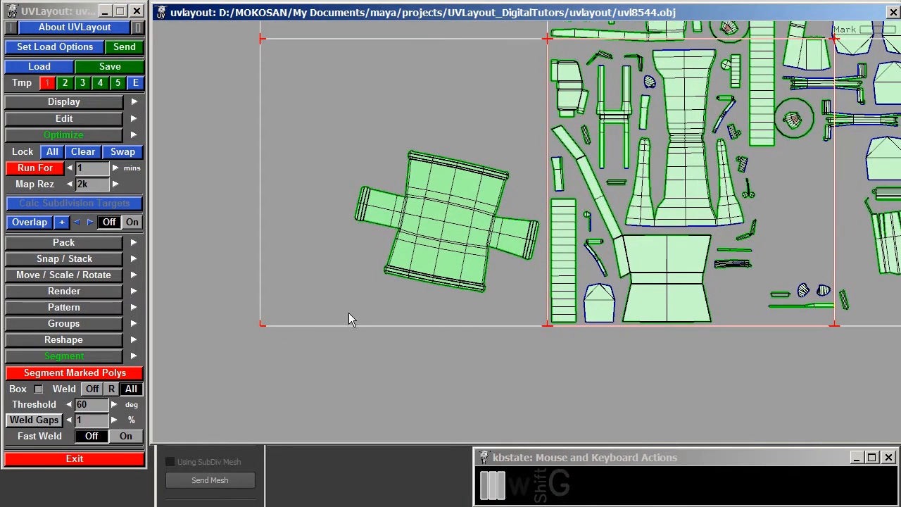
{"action": "left_click", "coordinate": [130, 443]}
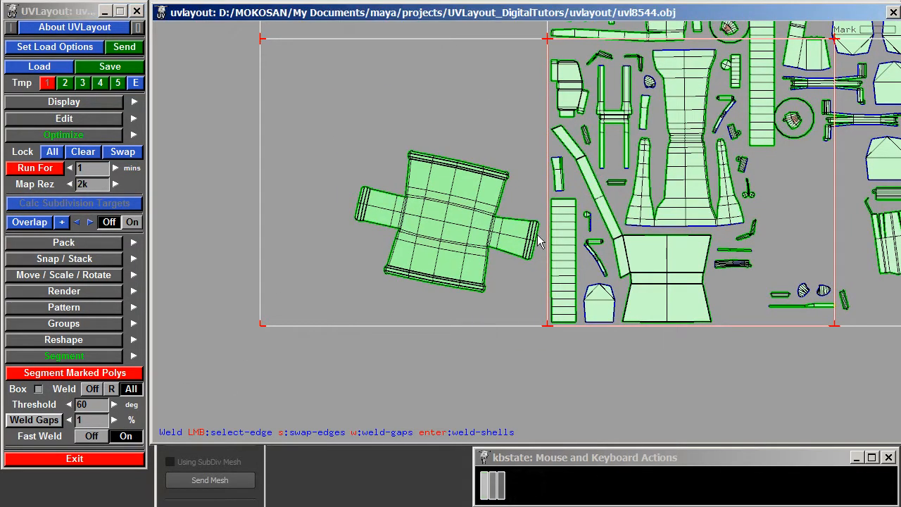
{"action": "key", "text": "space"}
{"action": "middle_click_drag", "start_coordinate": [470, 239], "coordinate": [448, 212]}
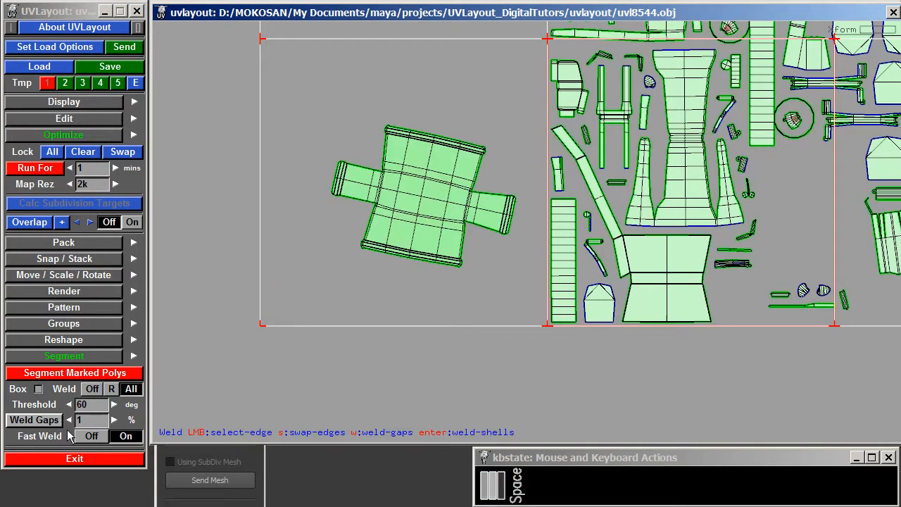
{"action": "left_click", "coordinate": [92, 436]}
Rotate the cover shell roughly upright and weld the gap at its upper right rim corner.
{"action": "right_click_drag", "start_coordinate": [354, 242], "coordinate": [451, 246]}
{"action": "middle_click_drag", "start_coordinate": [501, 248], "coordinate": [577, 305]}
{"action": "right_click_drag", "start_coordinate": [577, 305], "coordinate": [634, 304]}
{"action": "key", "text": "space"}
{"action": "left_click_drag", "start_coordinate": [554, 304], "coordinate": [485, 304]}
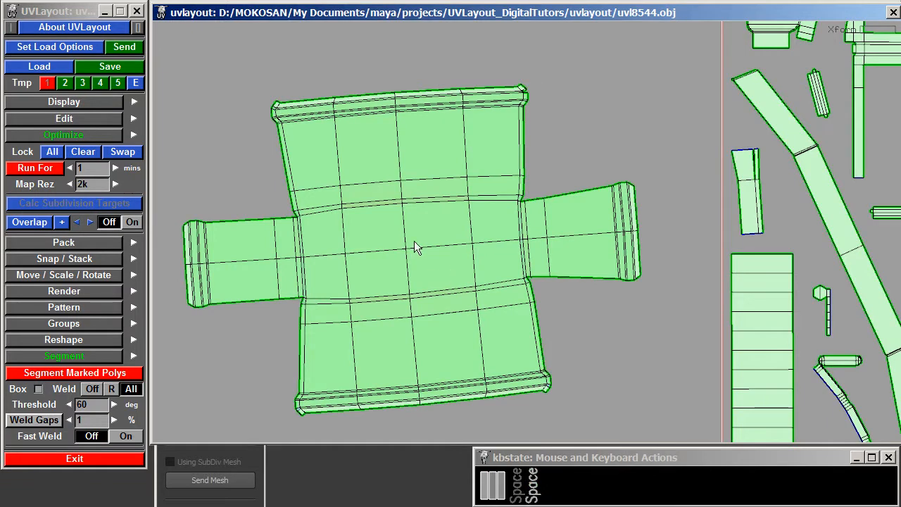
{"action": "right_click_drag", "start_coordinate": [453, 172], "coordinate": [878, 308]}
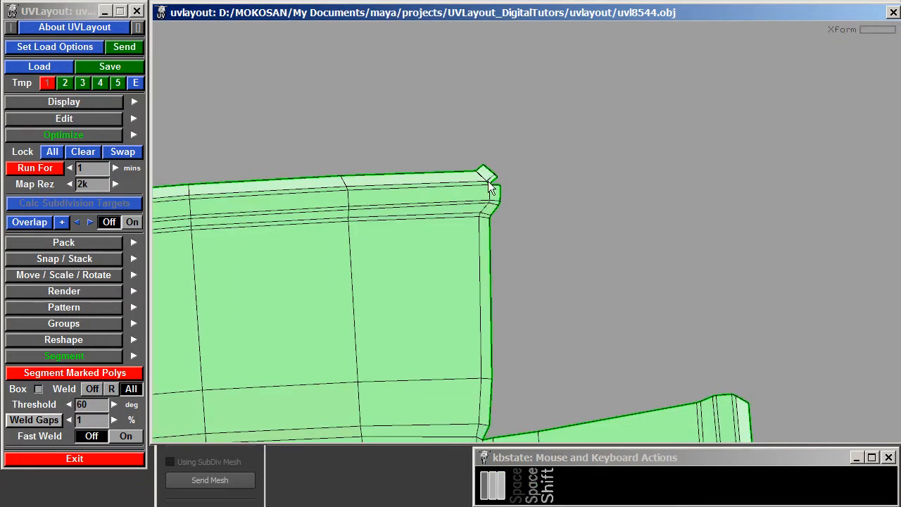
{"action": "key", "text": "w"}
{"action": "key", "text": "w"}
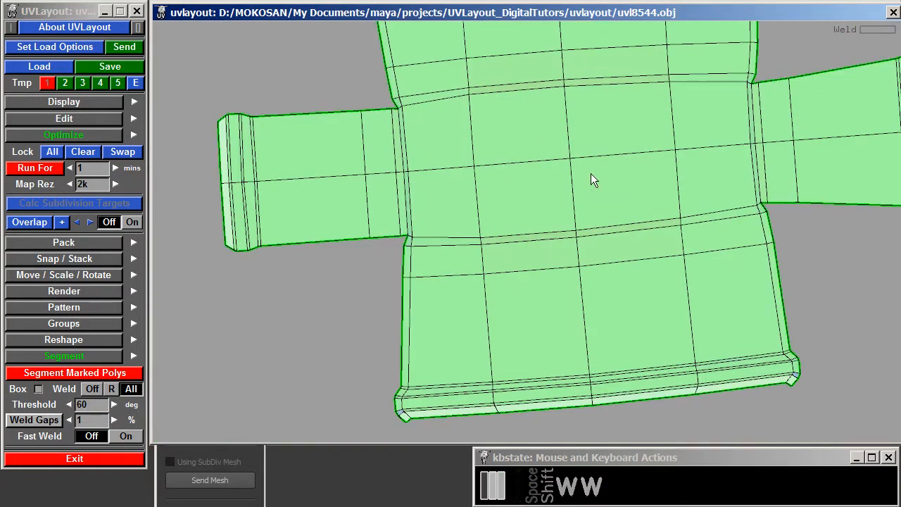
Tag the cover's vertical and horizontal centre lines as straight edges and flatten the shell.
{"action": "right_click_drag", "start_coordinate": [481, 203], "coordinate": [451, 165]}
{"action": "middle_click_drag", "start_coordinate": [562, 164], "coordinate": [484, 279]}
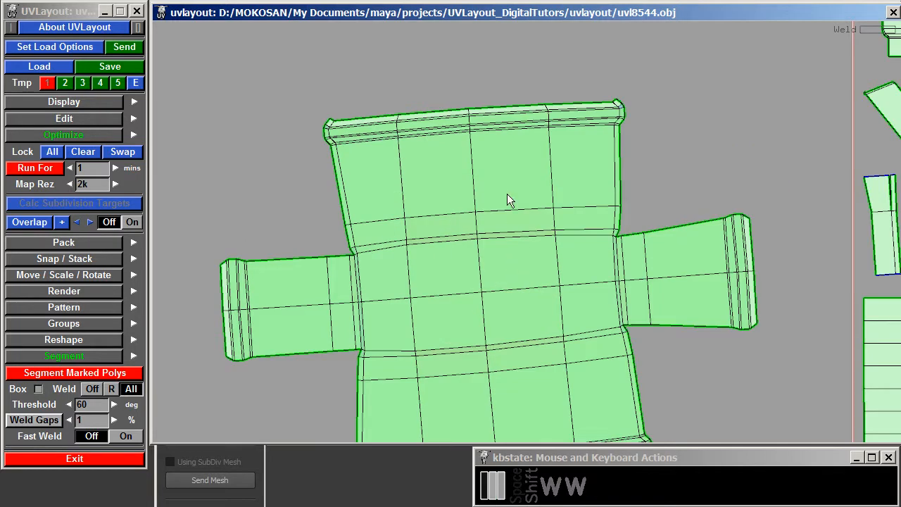
{"action": "middle_click", "coordinate": [475, 170], "text": "shift"}
{"action": "middle_click_drag", "start_coordinate": [465, 237], "coordinate": [474, 184]}
{"action": "middle_click", "coordinate": [535, 238], "text": "shift"}
{"action": "middle_click", "coordinate": [536, 237], "text": "shift"}
{"action": "right_click_drag", "start_coordinate": [536, 237], "coordinate": [496, 194]}
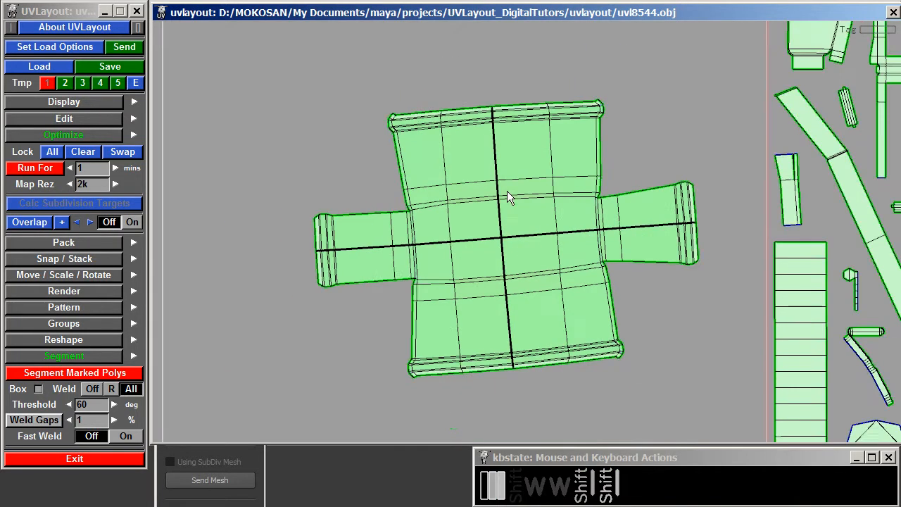
{"action": "key", "text": "space+f"}
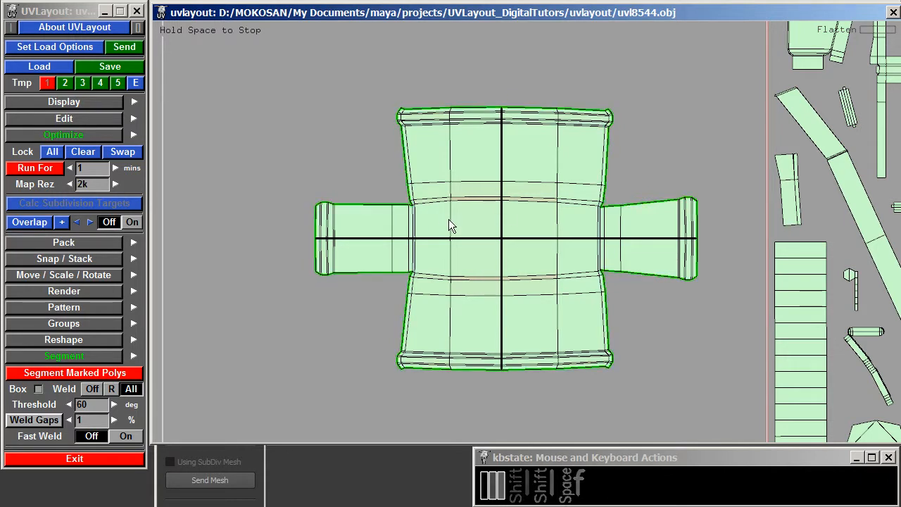
{"action": "key", "text": "space"}
Inspect the checker texture on the flattened cover from several sides in the 3D view, and return to the UV view.
{"action": "right_click_drag", "start_coordinate": [436, 206], "coordinate": [542, 235]}
{"action": "key", "text": "u"}
{"action": "left_click_drag", "start_coordinate": [524, 237], "coordinate": [423, 182]}
{"action": "left_click_drag", "start_coordinate": [527, 196], "coordinate": [522, 218]}
{"action": "right_click_drag", "start_coordinate": [522, 218], "coordinate": [617, 226]}
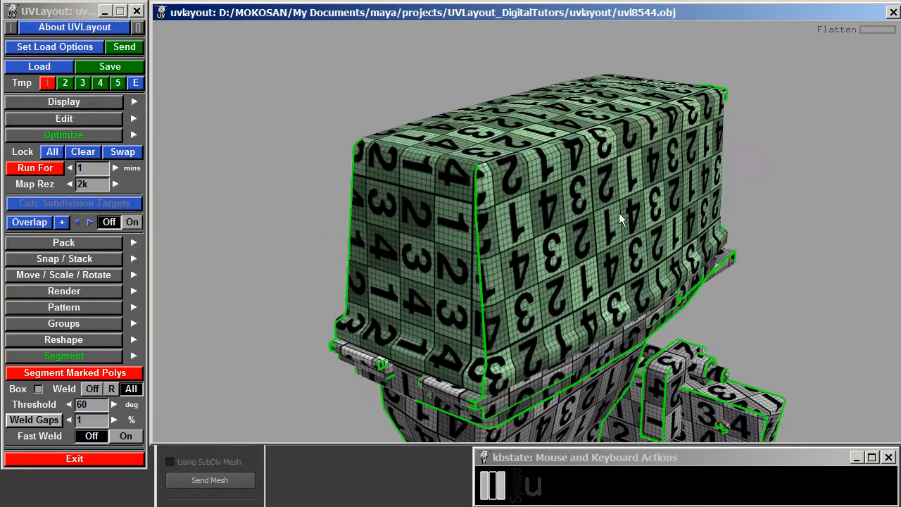
{"action": "left_click_drag", "start_coordinate": [579, 212], "coordinate": [635, 184]}
{"action": "key", "text": "u"}
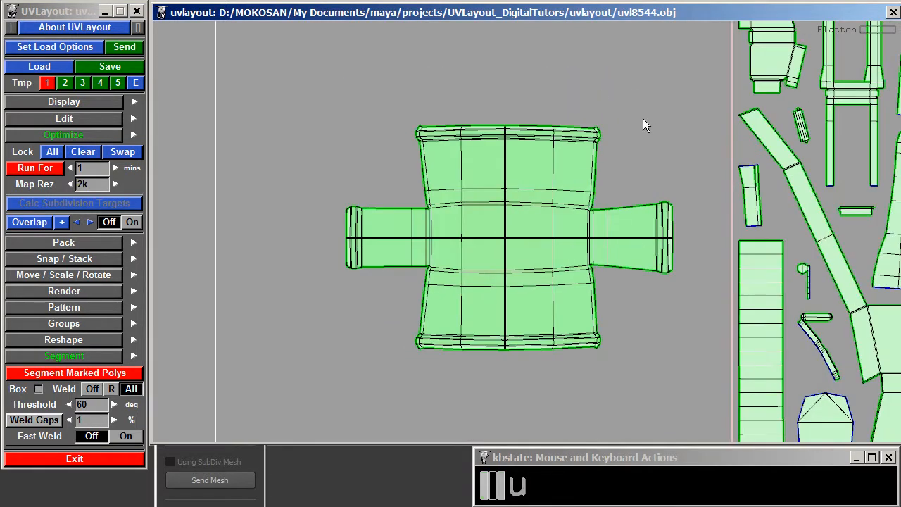
Collapse the Optimize options and pack all shells, including the cover, into the UV tiles.
{"action": "right_click_drag", "start_coordinate": [263, 316], "coordinate": [493, 108]}
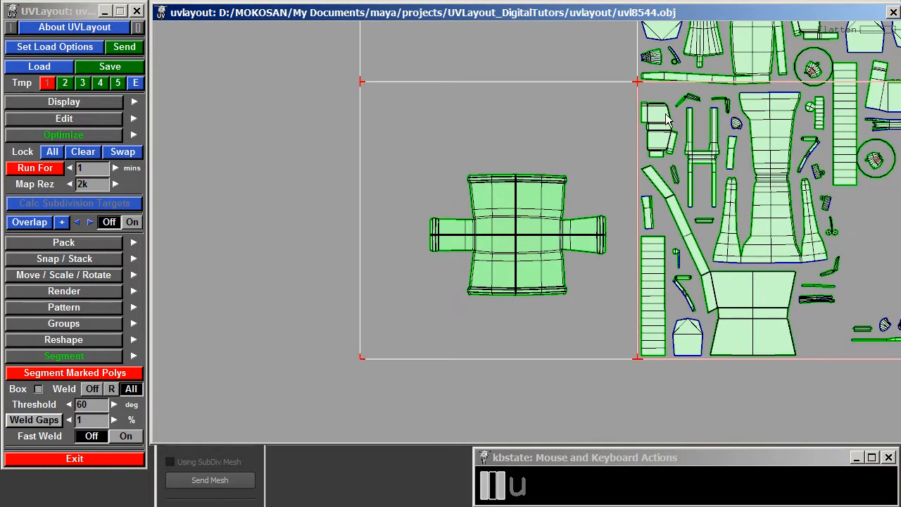
{"action": "right_click_drag", "start_coordinate": [577, 139], "coordinate": [545, 160]}
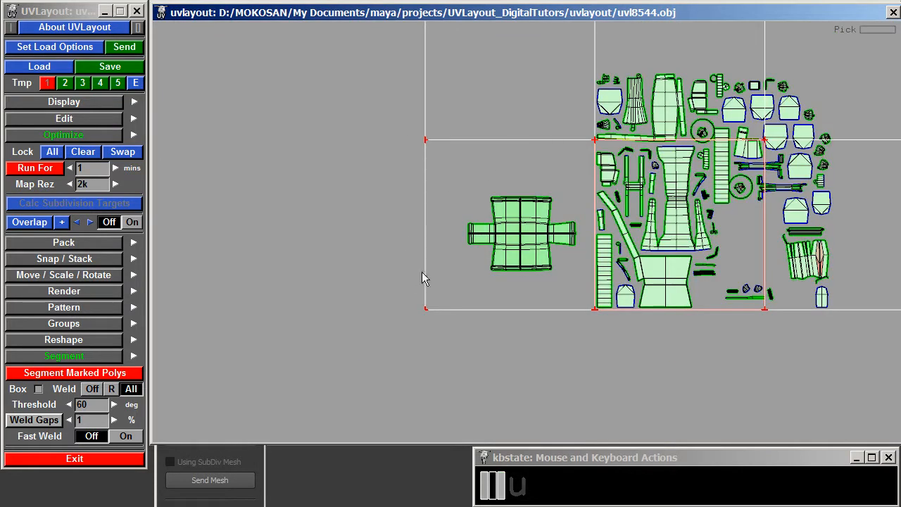
{"action": "key", "text": "ctrl+shift+g"}
{"action": "middle_click_drag", "start_coordinate": [470, 134], "coordinate": [315, 127]}
{"action": "right_click_drag", "start_coordinate": [315, 127], "coordinate": [521, 127]}
{"action": "left_click", "coordinate": [79, 135]}
{"action": "middle_click_drag", "start_coordinate": [794, 229], "coordinate": [670, 341]}
{"action": "middle_click_drag", "start_coordinate": [627, 258], "coordinate": [702, 332]}
{"action": "right_click_drag", "start_coordinate": [676, 331], "coordinate": [732, 380]}
{"action": "right_click_drag", "start_coordinate": [690, 346], "coordinate": [456, 228]}
{"action": "middle_click_drag", "start_coordinate": [456, 228], "coordinate": [479, 191]}
{"action": "key", "text": "]"}
{"action": "middle_click_drag", "start_coordinate": [521, 252], "coordinate": [478, 226]}
{"action": "right_click_drag", "start_coordinate": [479, 227], "coordinate": [641, 281]}
{"action": "middle_click_drag", "start_coordinate": [586, 179], "coordinate": [546, 124]}
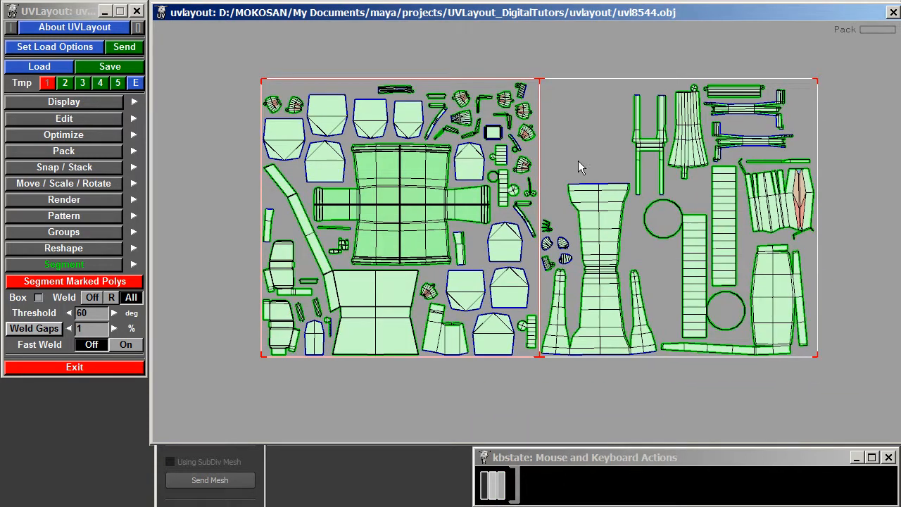
Turn Fast Weld on, cut the long forked shell in two across its narrow neck, and weld the small side gap there.
{"action": "right_click_drag", "start_coordinate": [546, 123], "coordinate": [643, 289]}
{"action": "middle_click_drag", "start_coordinate": [596, 220], "coordinate": [546, 90]}
{"action": "right_click_drag", "start_coordinate": [566, 198], "coordinate": [657, 200]}
{"action": "left_click", "coordinate": [117, 345]}
{"action": "middle_click_drag", "start_coordinate": [656, 200], "coordinate": [543, 269]}
{"action": "right_click_drag", "start_coordinate": [543, 269], "coordinate": [551, 171]}
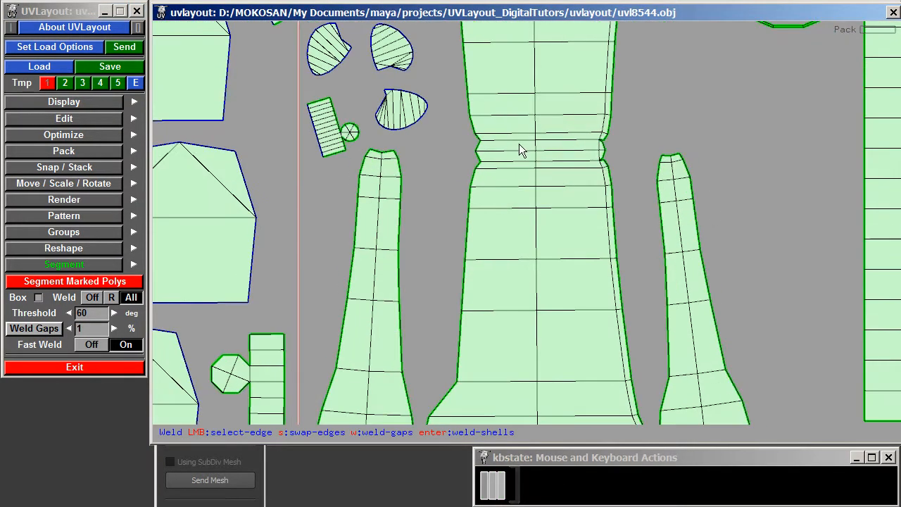
{"action": "right_click_drag", "start_coordinate": [563, 202], "coordinate": [661, 189]}
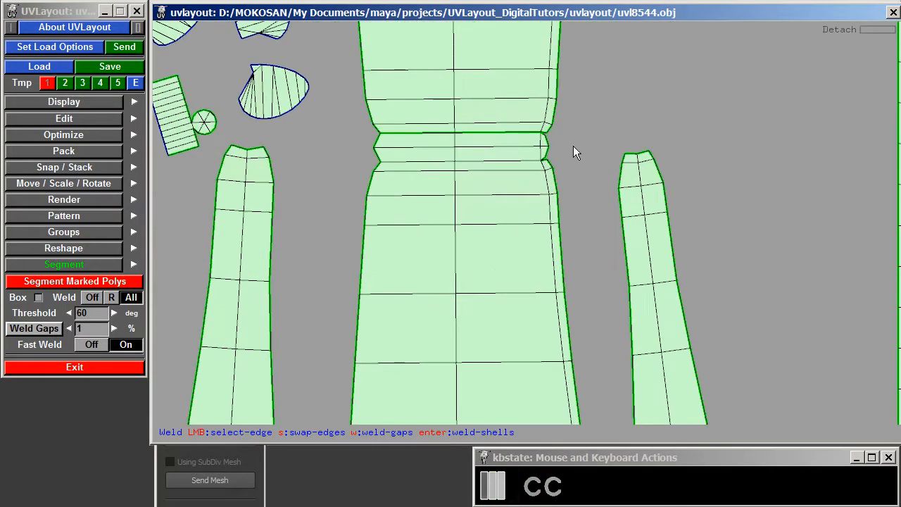
{"action": "key", "text": "w"}
{"action": "right_click_drag", "start_coordinate": [566, 214], "coordinate": [449, 296]}
{"action": "middle_click_drag", "start_coordinate": [449, 297], "coordinate": [455, 204]}
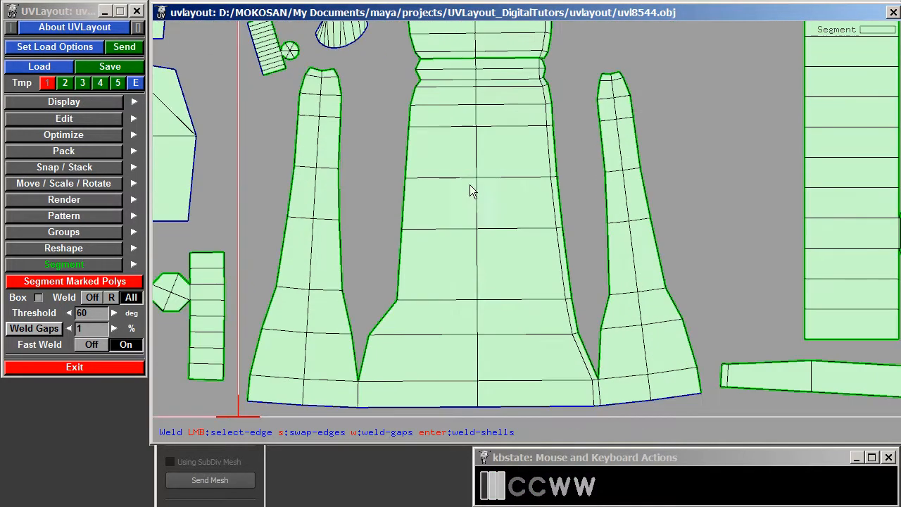
Rotate the three-legged lower piece of the cut shell by 180 degrees.
{"action": "middle_click_drag", "start_coordinate": [476, 302], "coordinate": [501, 185]}
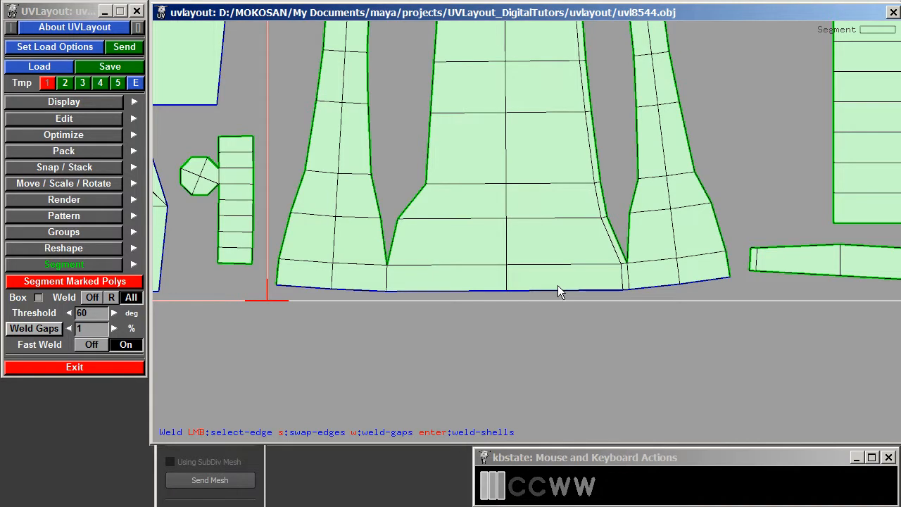
{"action": "middle_click_drag", "start_coordinate": [626, 202], "coordinate": [532, 268]}
{"action": "right_click_drag", "start_coordinate": [532, 268], "coordinate": [466, 275]}
{"action": "middle_click_drag", "start_coordinate": [468, 188], "coordinate": [547, 232]}
{"action": "right_click_drag", "start_coordinate": [547, 232], "coordinate": [505, 268]}
{"action": "key", "text": "less"}
{"action": "key", "text": "less"}
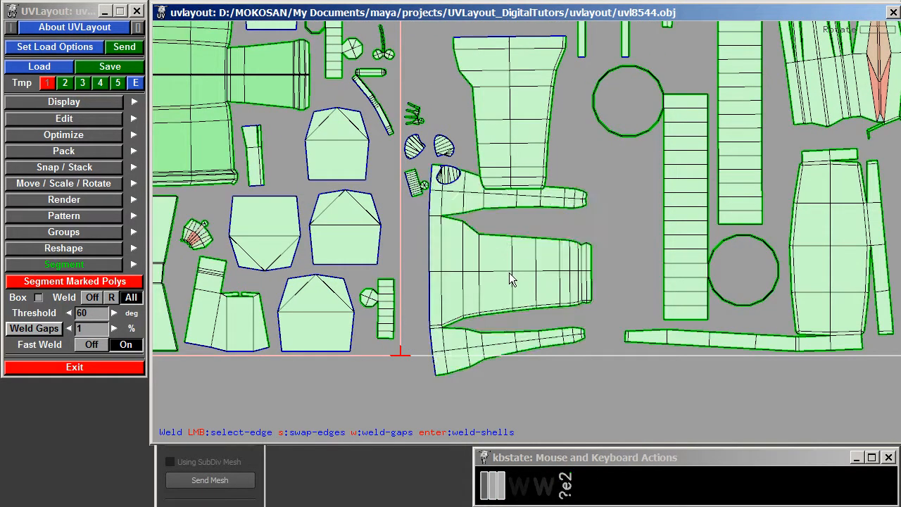
{"action": "middle_click_drag", "start_coordinate": [544, 211], "coordinate": [528, 302]}
{"action": "right_click_drag", "start_coordinate": [527, 302], "coordinate": [505, 295]}
Move the three-legged piece and the detached upper piece into the empty area beyond the packed shells.
{"action": "key", "text": "space"}
{"action": "middle_click_drag", "start_coordinate": [505, 294], "coordinate": [643, 204]}
{"action": "right_click_drag", "start_coordinate": [550, 222], "coordinate": [509, 182]}
{"action": "middle_click_drag", "start_coordinate": [509, 181], "coordinate": [451, 206]}
{"action": "key", "text": "space"}
{"action": "middle_click_drag", "start_coordinate": [452, 206], "coordinate": [752, 206]}
{"action": "key", "text": "space"}
{"action": "middle_click_drag", "start_coordinate": [505, 258], "coordinate": [553, 236]}
{"action": "right_click_drag", "start_coordinate": [553, 236], "coordinate": [832, 305]}
{"action": "key", "text": "space"}
{"action": "middle_click_drag", "start_coordinate": [664, 200], "coordinate": [617, 198]}
{"action": "right_click_drag", "start_coordinate": [616, 198], "coordinate": [790, 195]}
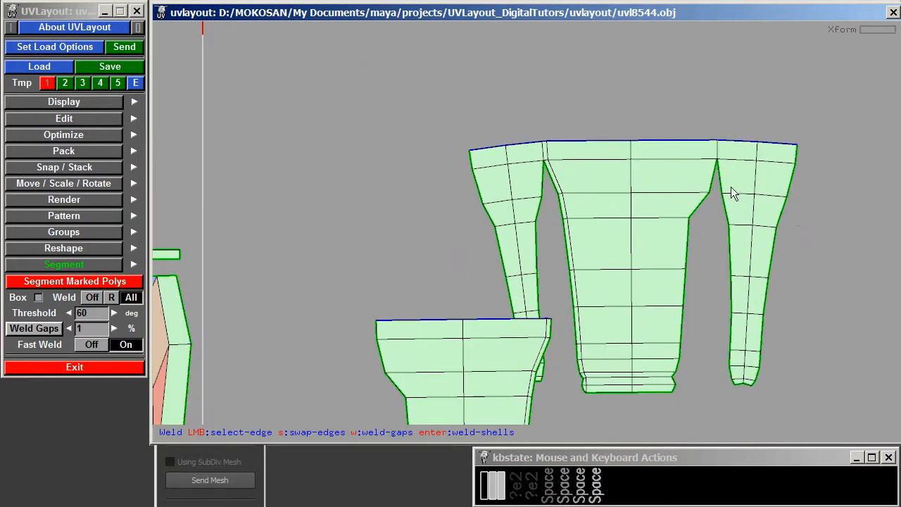
Tag the whole top border of the three-legged piece as one straight edge and flatten the shell.
{"action": "left_click", "coordinate": [790, 151]}
{"action": "left_click", "coordinate": [493, 147]}
{"action": "key", "text": "space"}
{"action": "right_click_drag", "start_coordinate": [579, 141], "coordinate": [597, 161]}
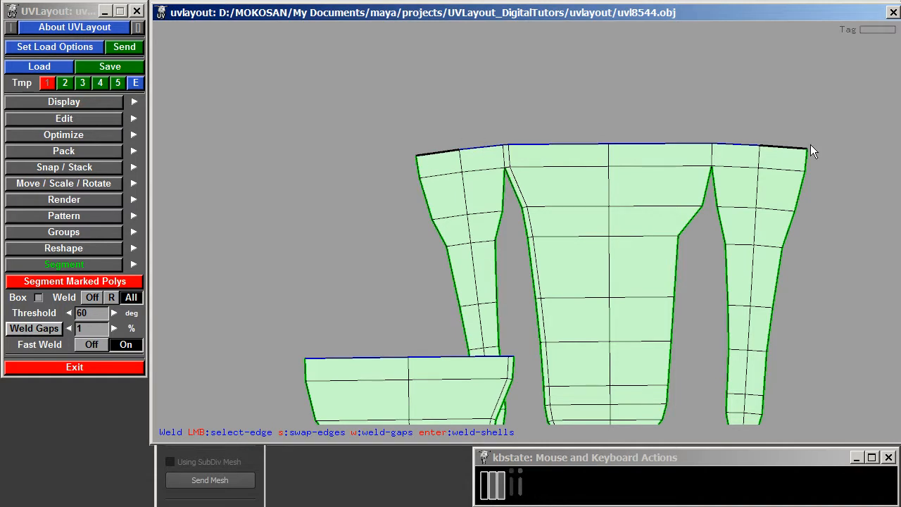
{"action": "left_click", "coordinate": [672, 145], "text": "shift"}
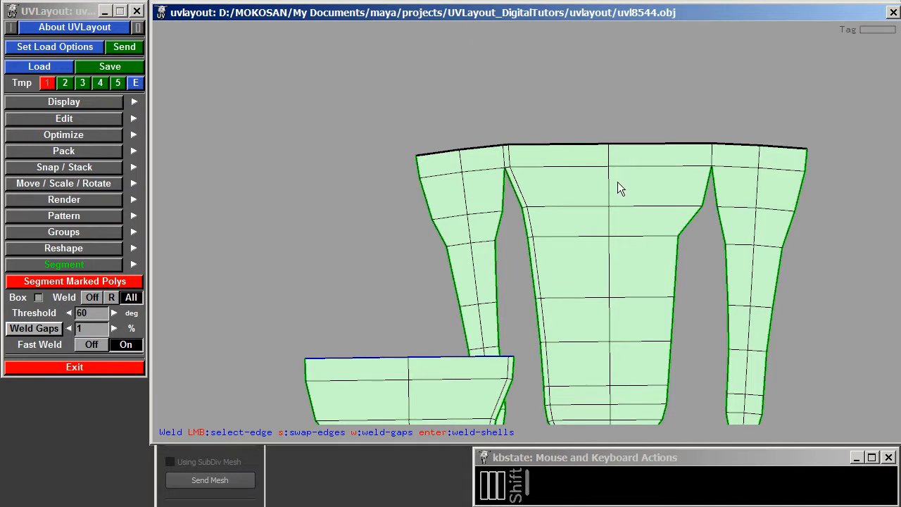
{"action": "key", "text": "space"}
{"action": "key", "text": "f"}
{"action": "key", "text": "space"}
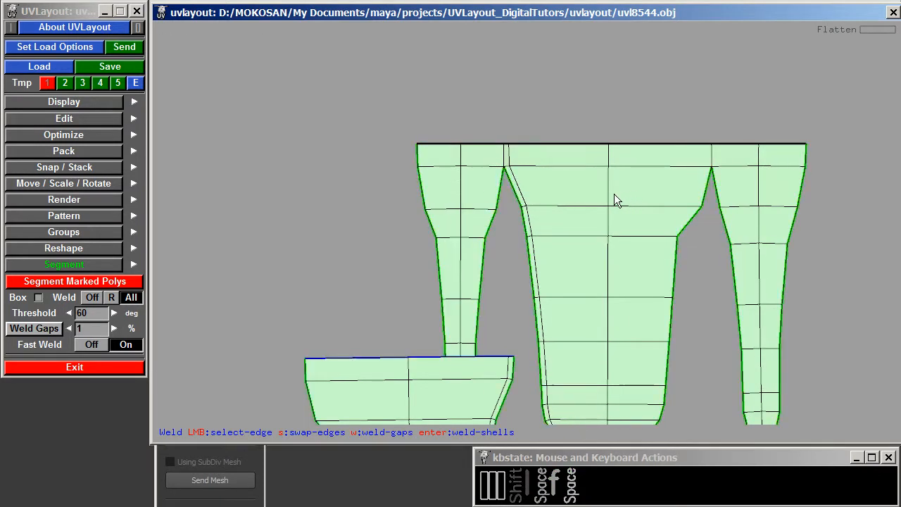
Clear the straight-edge tags from the cover shell's two centre lines.
{"action": "key", "text": "shift+l"}
{"action": "key", "text": "shift+l"}
{"action": "middle_click_drag", "start_coordinate": [503, 290], "coordinate": [900, 163]}
{"action": "middle_click_drag", "start_coordinate": [335, 304], "coordinate": [779, 174]}
{"action": "right_click_drag", "start_coordinate": [591, 164], "coordinate": [240, 214]}
{"action": "middle_click_drag", "start_coordinate": [240, 215], "coordinate": [594, 161]}
{"action": "right_click_drag", "start_coordinate": [438, 210], "coordinate": [590, 262]}
{"action": "right_click_drag", "start_coordinate": [422, 135], "coordinate": [668, 223]}
{"action": "key", "text": "c"}
{"action": "middle_click_drag", "start_coordinate": [672, 113], "coordinate": [167, 92]}
{"action": "middle_click_drag", "start_coordinate": [814, 167], "coordinate": [648, 209]}
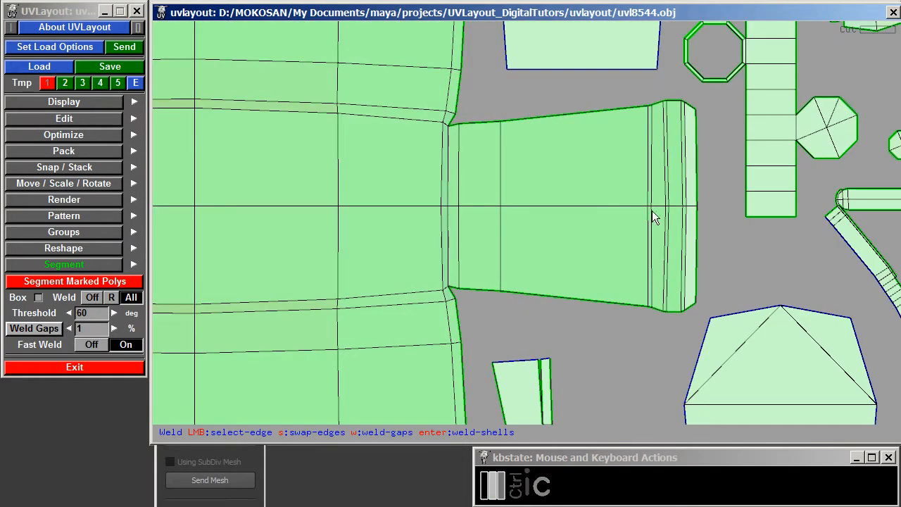
{"action": "key", "text": "ctrl+z"}
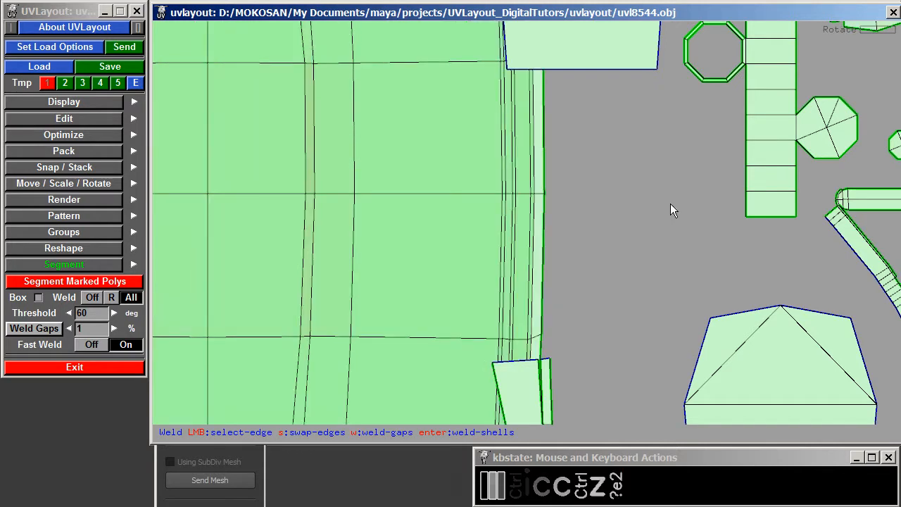
{"action": "key", "text": "ctrl+z"}
{"action": "key", "text": "ctrl+z"}
Try to cut the cover along its horizontal centre line by extending a few marked edges, and undo the attempt.
{"action": "right_click_drag", "start_coordinate": [641, 202], "coordinate": [360, 221]}
{"action": "key", "text": "c"}
{"action": "middle_click_drag", "start_coordinate": [360, 221], "coordinate": [581, 217]}
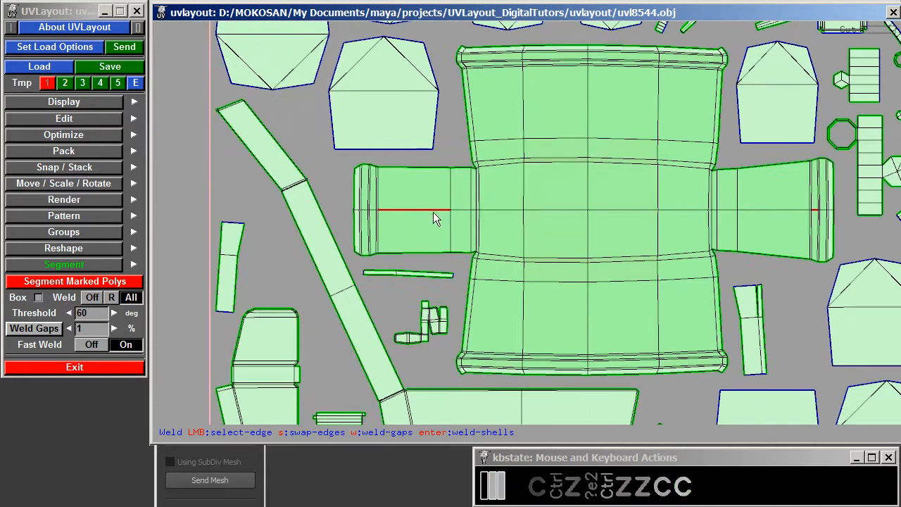
{"action": "key", "text": "shift+c"}
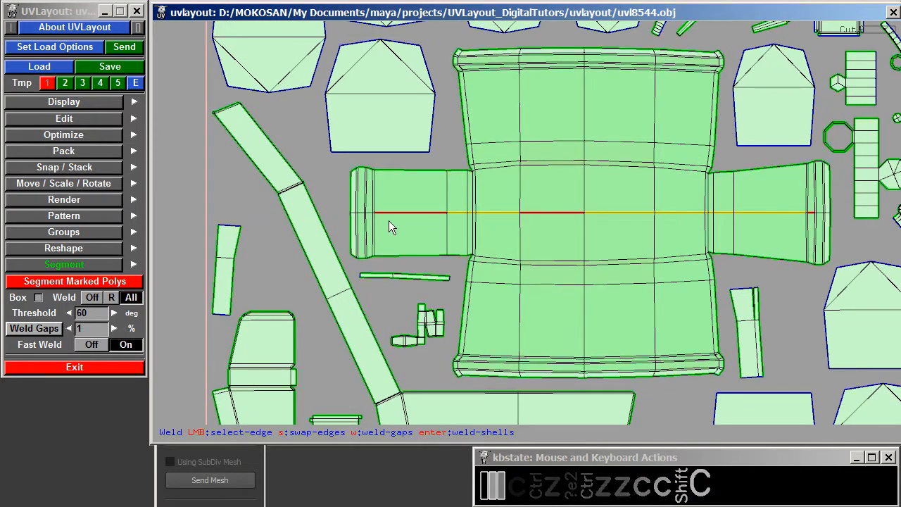
{"action": "key", "text": "Return"}
{"action": "middle_click_drag", "start_coordinate": [720, 203], "coordinate": [598, 216]}
{"action": "right_click_drag", "start_coordinate": [597, 216], "coordinate": [239, 245]}
{"action": "middle_click_drag", "start_coordinate": [239, 245], "coordinate": [497, 244]}
{"action": "key", "text": "ctrl+z"}
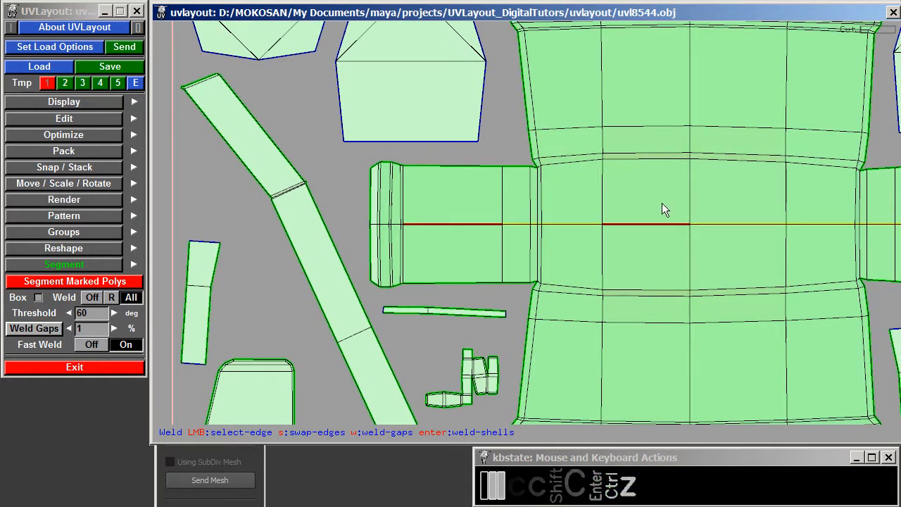
{"action": "right_click_drag", "start_coordinate": [640, 203], "coordinate": [602, 154]}
{"action": "key", "text": "ctrl+z"}
{"action": "key", "text": "ctrl+z"}
Clear the leftover cut mark and split the cover shell along its entire horizontal centre line.
{"action": "middle_click_drag", "start_coordinate": [615, 169], "coordinate": [520, 181]}
{"action": "right_click_drag", "start_coordinate": [520, 182], "coordinate": [585, 231]}
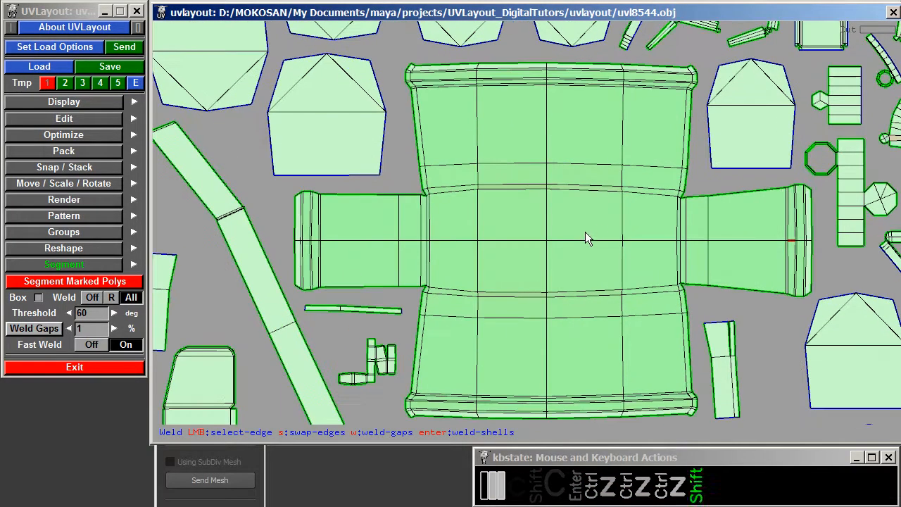
{"action": "key", "text": "shift+c"}
{"action": "key", "text": "ctrl+z"}
{"action": "key", "text": "w"}
{"action": "key", "text": "shift+c"}
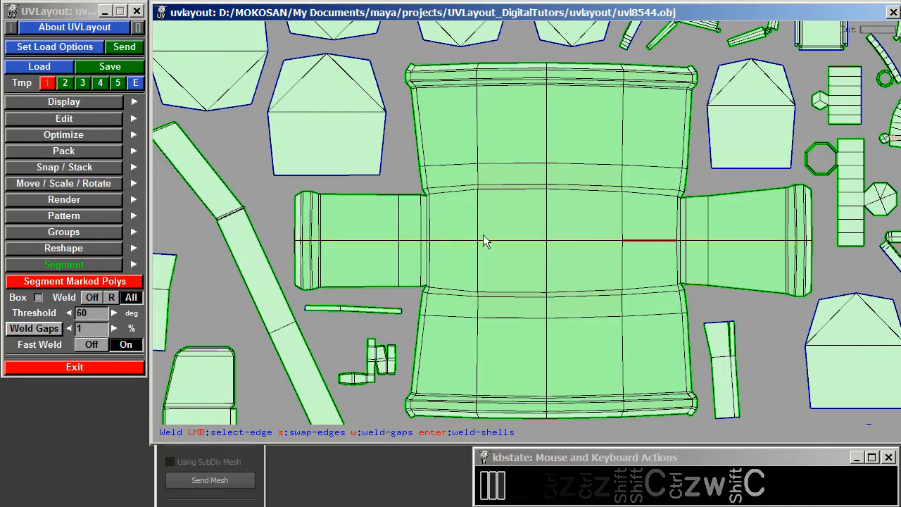
{"action": "key", "text": "Return"}
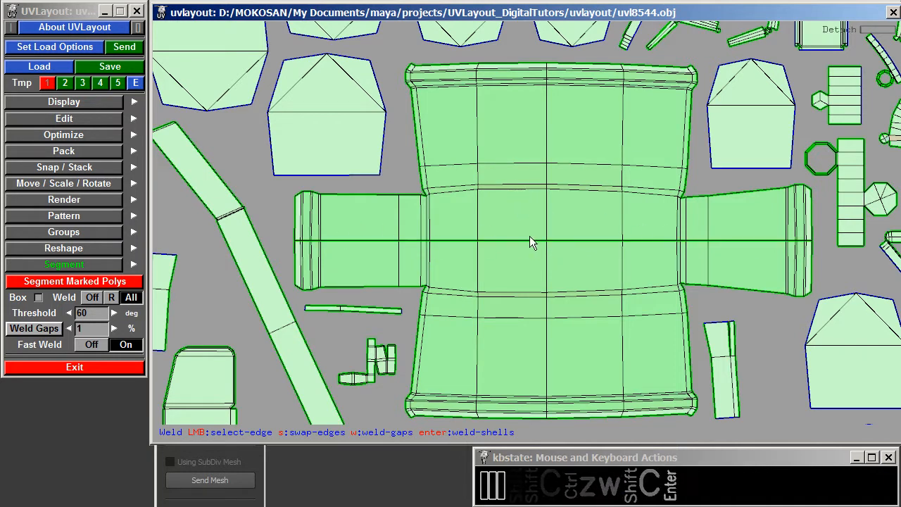
Move the cover's upper half away from its lower half, leaving a gap between them.
{"action": "key", "text": "space"}
{"action": "key", "text": "space"}
{"action": "middle_click_drag", "start_coordinate": [492, 190], "coordinate": [515, 152]}
{"action": "middle_click_drag", "start_coordinate": [404, 240], "coordinate": [609, 238]}
{"action": "right_click_drag", "start_coordinate": [609, 238], "coordinate": [599, 264]}
{"action": "middle_click_drag", "start_coordinate": [744, 223], "coordinate": [159, 173]}
{"action": "middle_click_drag", "start_coordinate": [838, 219], "coordinate": [508, 232]}
{"action": "mouse_move", "coordinate": [508, 232]}
{"action": "right_mouse_down"}
{"action": "mouse_move", "coordinate": [524, 260]}
{"action": "mouse_move", "coordinate": [511, 225]}
{"action": "right_mouse_up"}
Mark the full centre seam of both cover halves for welding and snap the upper half against the lower half.
{"action": "key", "text": "w"}
{"action": "middle_click_drag", "start_coordinate": [326, 242], "coordinate": [596, 210]}
{"action": "key", "text": "shift+w"}
{"action": "right_click_drag", "start_coordinate": [571, 221], "coordinate": [549, 180]}
{"action": "middle_click_drag", "start_coordinate": [286, 188], "coordinate": [474, 169]}
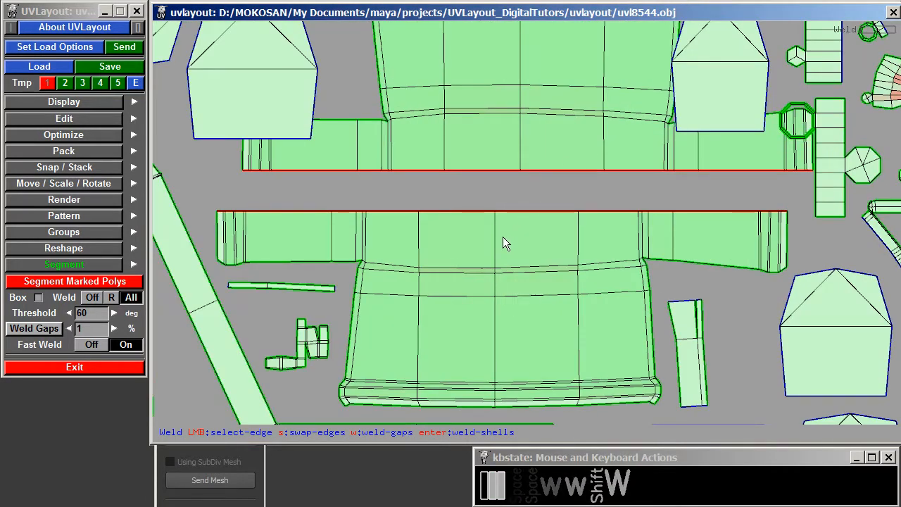
{"action": "key", "text": "m"}
{"action": "key", "text": "ctrl+z"}
{"action": "key", "text": "shift+m"}
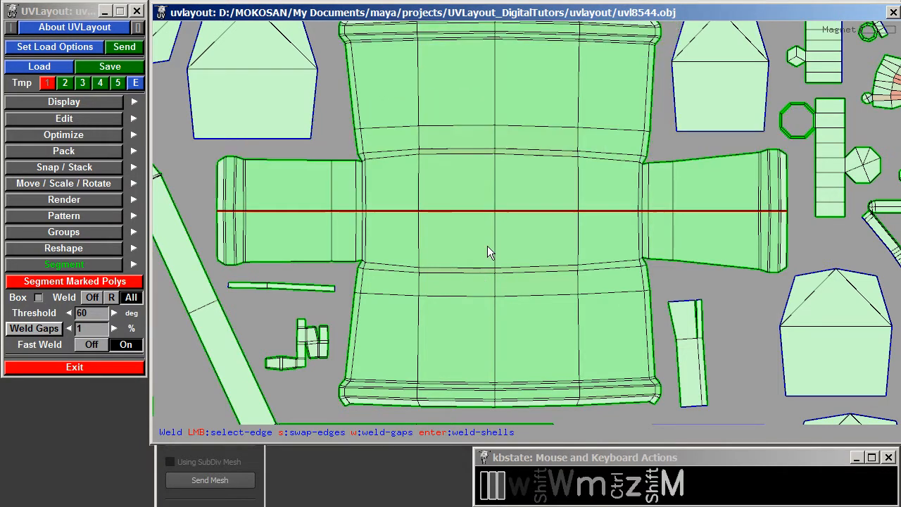
Weld the cover's two halves together along the marked centre seam.
{"action": "middle_click_drag", "start_coordinate": [474, 228], "coordinate": [467, 259]}
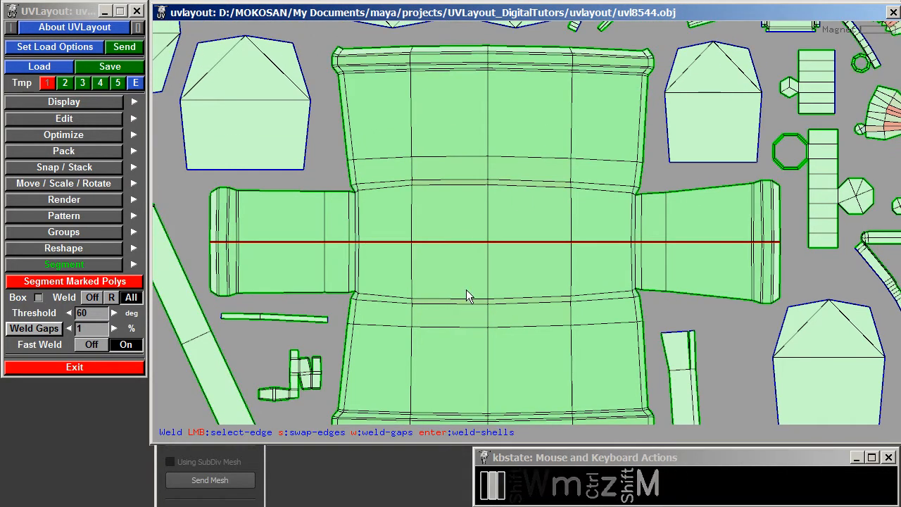
{"action": "key", "text": "Return"}
Move the four thin bent rod shells out of the upper-right packed shells to the empty space around the UV tile's top border.
{"action": "right_click_drag", "start_coordinate": [519, 251], "coordinate": [461, 196]}
{"action": "middle_click_drag", "start_coordinate": [460, 195], "coordinate": [520, 114]}
{"action": "middle_click_drag", "start_coordinate": [547, 180], "coordinate": [389, 317]}
{"action": "right_click_drag", "start_coordinate": [381, 318], "coordinate": [547, 226]}
{"action": "middle_click_drag", "start_coordinate": [589, 110], "coordinate": [631, 249]}
{"action": "right_click_drag", "start_coordinate": [631, 249], "coordinate": [814, 323]}
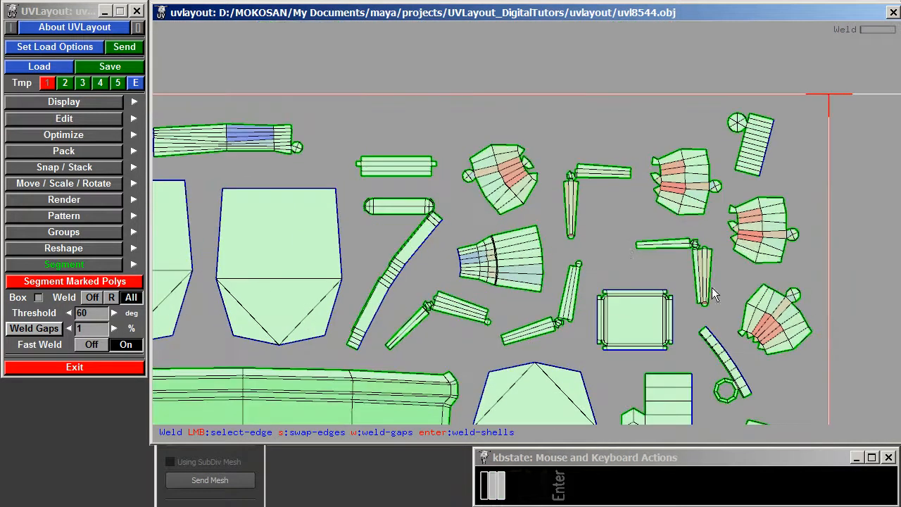
{"action": "middle_click_drag", "start_coordinate": [574, 219], "coordinate": [594, 103]}
{"action": "mouse_move", "coordinate": [590, 145]}
{"action": "middle_mouse_down"}
{"action": "mouse_move", "coordinate": [608, 229]}
{"action": "mouse_move", "coordinate": [531, 339]}
{"action": "mouse_move", "coordinate": [579, 153]}
{"action": "middle_mouse_up"}
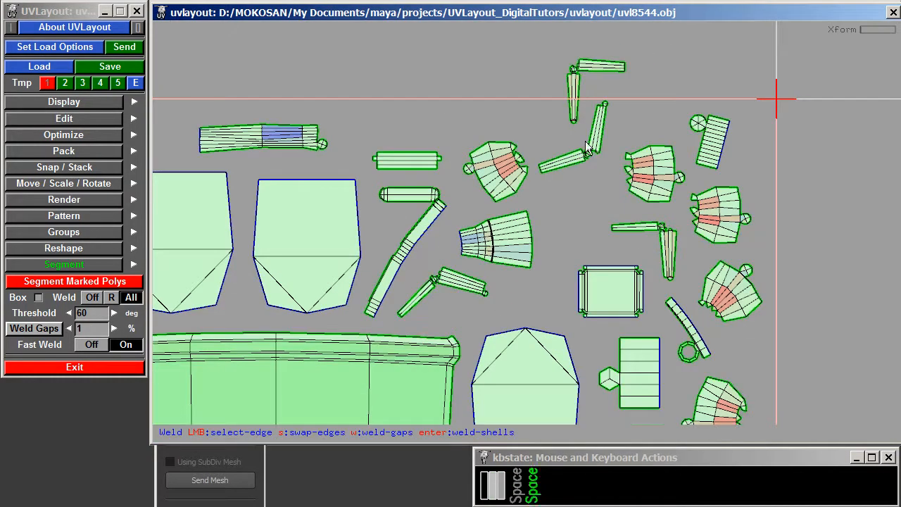
{"action": "middle_click_drag", "start_coordinate": [659, 236], "coordinate": [586, 115]}
{"action": "middle_click_drag", "start_coordinate": [472, 268], "coordinate": [588, 41]}
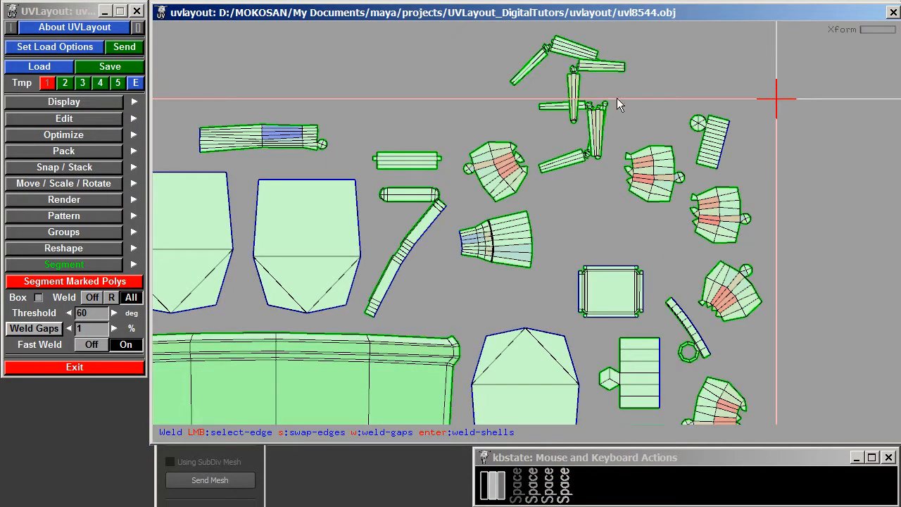
Return the four rod shells from the UV layout to the edit view and clear their existing cut seams.
{"action": "middle_click_drag", "start_coordinate": [617, 92], "coordinate": [610, 136]}
{"action": "key", "text": "shift+d"}
{"action": "left_click_drag", "start_coordinate": [530, 86], "coordinate": [589, 212]}
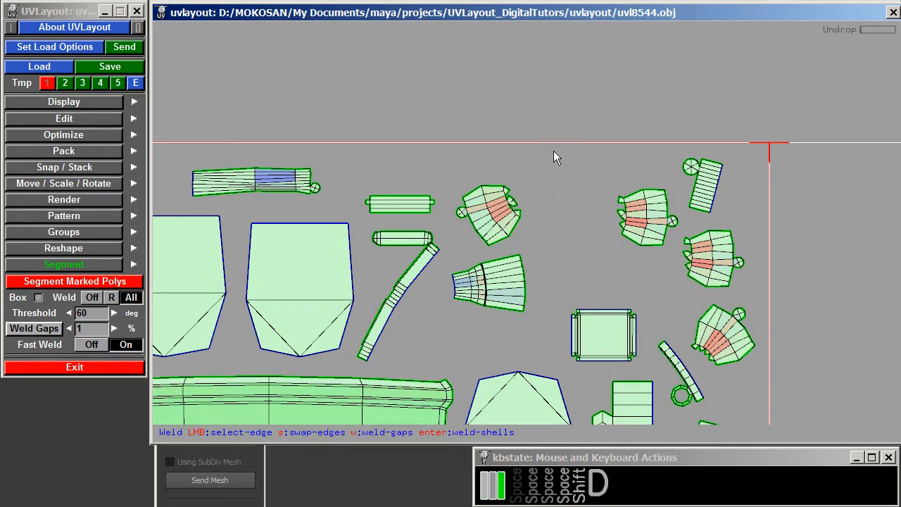
{"action": "key", "text": "2"}
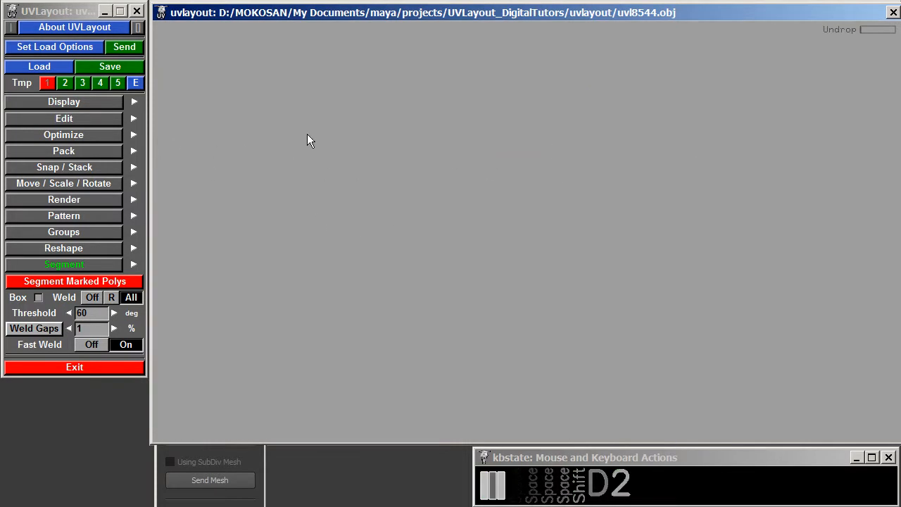
{"action": "key", "text": "Home"}
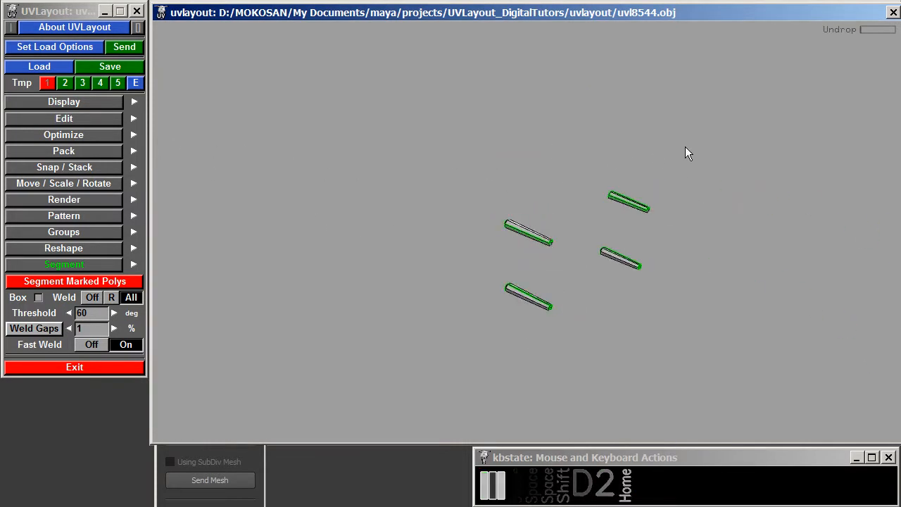
{"action": "key", "text": "shift+d"}
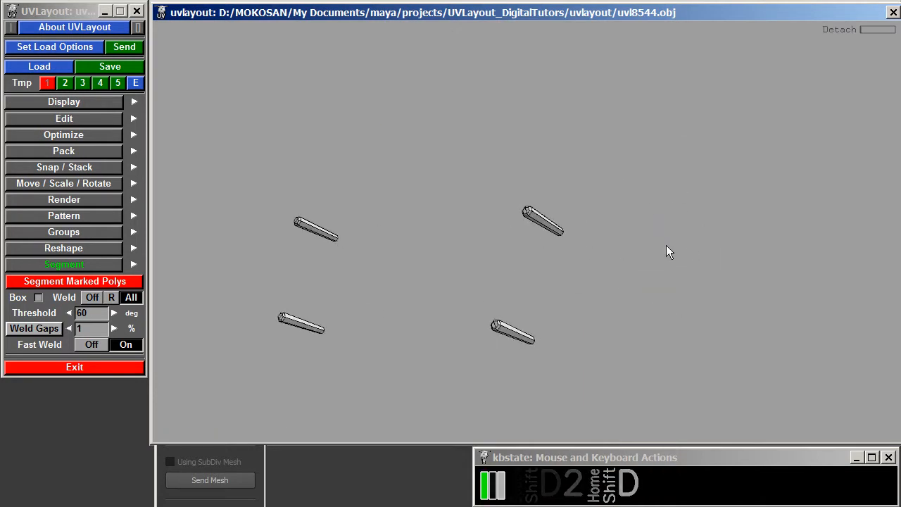
Mark the four rods and segment them with Weld set to R and a threshold of 90 degrees.
{"action": "key", "text": "g"}
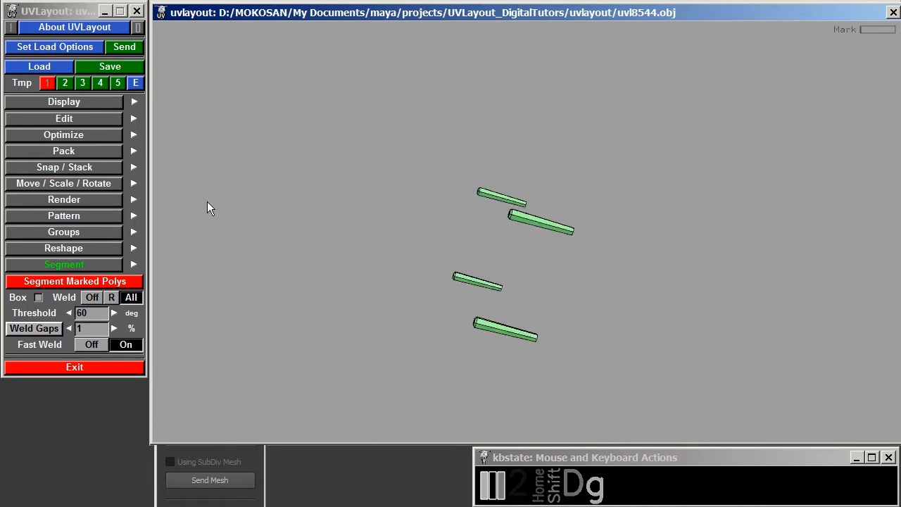
{"action": "left_click", "coordinate": [113, 298]}
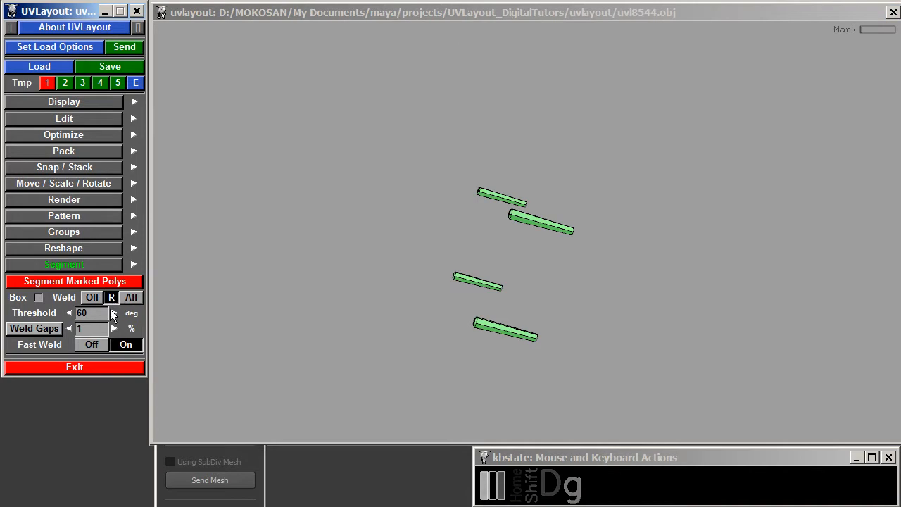
{"action": "type", "text": "90"}
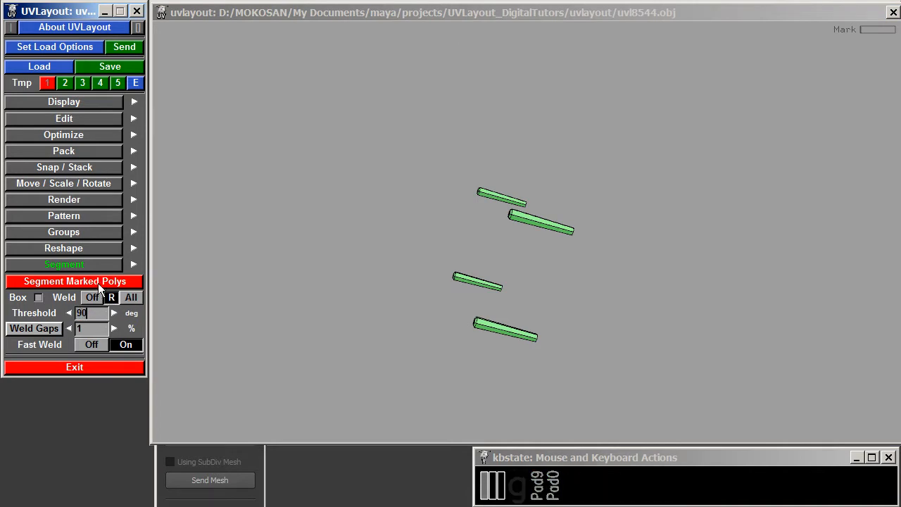
{"action": "left_click", "coordinate": [96, 286]}
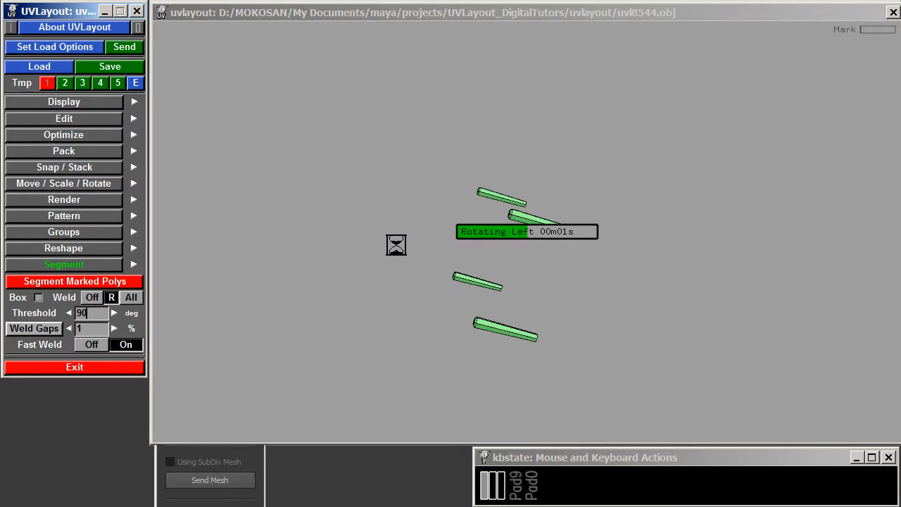
In the UV layout, cut the distorted edge beside the small end tab of the rod shells and flatten all four rods.
{"action": "key", "text": "u"}
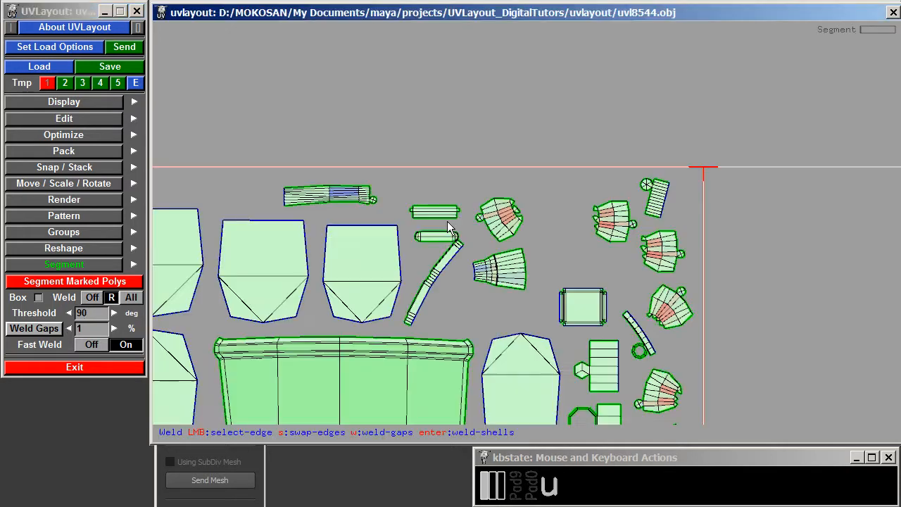
{"action": "middle_click_drag", "start_coordinate": [455, 199], "coordinate": [390, 138]}
{"action": "right_click_drag", "start_coordinate": [390, 137], "coordinate": [495, 319]}
{"action": "middle_click_drag", "start_coordinate": [579, 328], "coordinate": [494, 201]}
{"action": "middle_click_drag", "start_coordinate": [621, 208], "coordinate": [421, 279]}
{"action": "middle_click_drag", "start_coordinate": [701, 332], "coordinate": [470, 254]}
{"action": "right_click_drag", "start_coordinate": [470, 255], "coordinate": [640, 325]}
{"action": "middle_click_drag", "start_coordinate": [640, 325], "coordinate": [388, 159]}
{"action": "right_click_drag", "start_coordinate": [388, 160], "coordinate": [566, 252]}
{"action": "middle_click_drag", "start_coordinate": [565, 252], "coordinate": [568, 242]}
{"action": "right_click_drag", "start_coordinate": [568, 242], "coordinate": [593, 268]}
{"action": "middle_click_drag", "start_coordinate": [327, 184], "coordinate": [493, 243]}
{"action": "right_click_drag", "start_coordinate": [512, 240], "coordinate": [690, 167]}
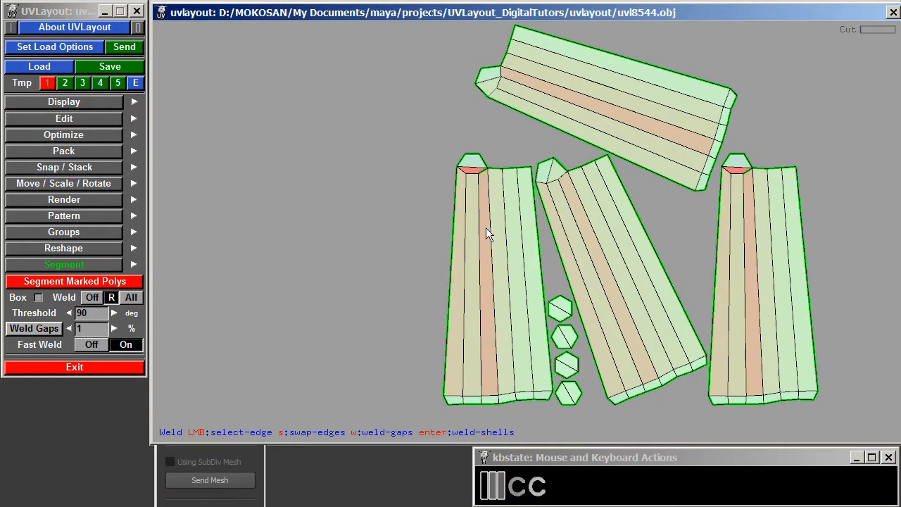
{"action": "key", "text": "f"}
{"action": "key", "text": "c"}
{"action": "key", "text": "f"}
{"action": "key", "text": "c"}
{"action": "key", "text": "f"}
{"action": "key", "text": "f"}
Turn off Fast Weld and pack the marked rod shells and hexagonal caps into a box.
{"action": "key", "text": "g"}
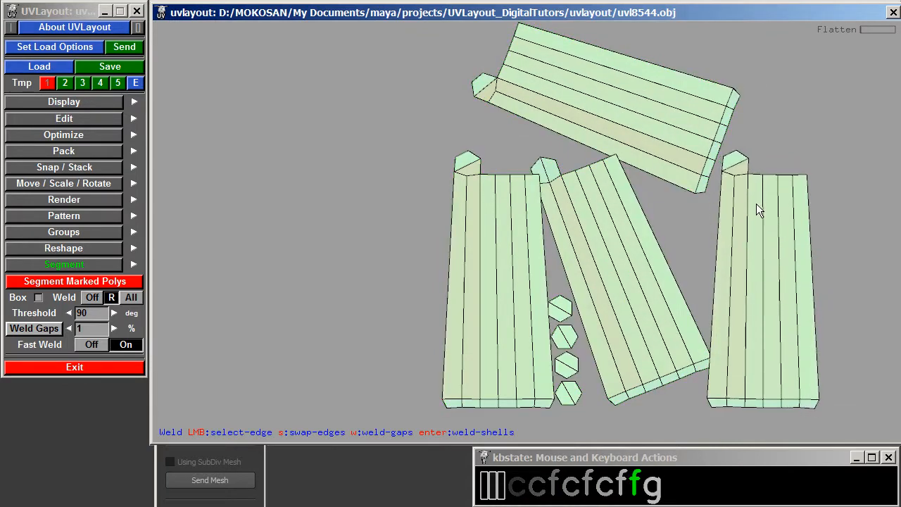
{"action": "right_click_drag", "start_coordinate": [755, 200], "coordinate": [629, 200]}
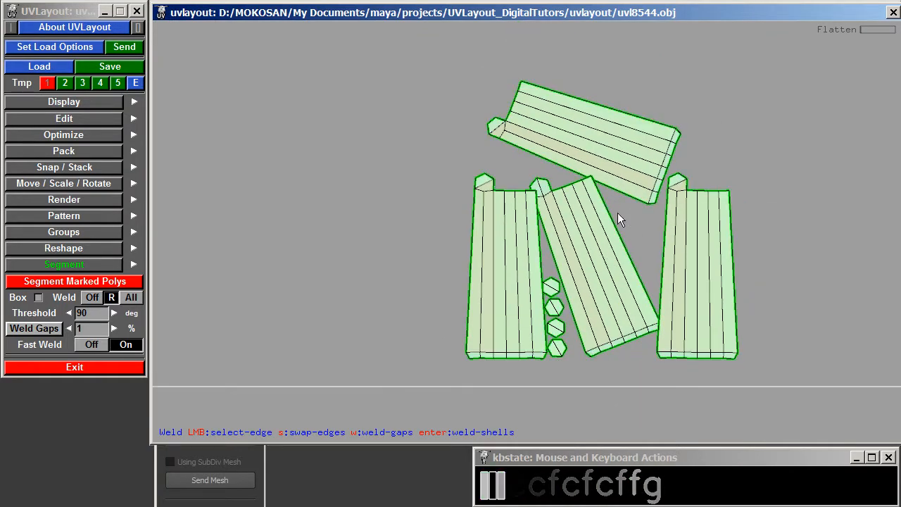
{"action": "key", "text": "F1"}
{"action": "left_click", "coordinate": [91, 349]}
{"action": "key", "text": "F1"}
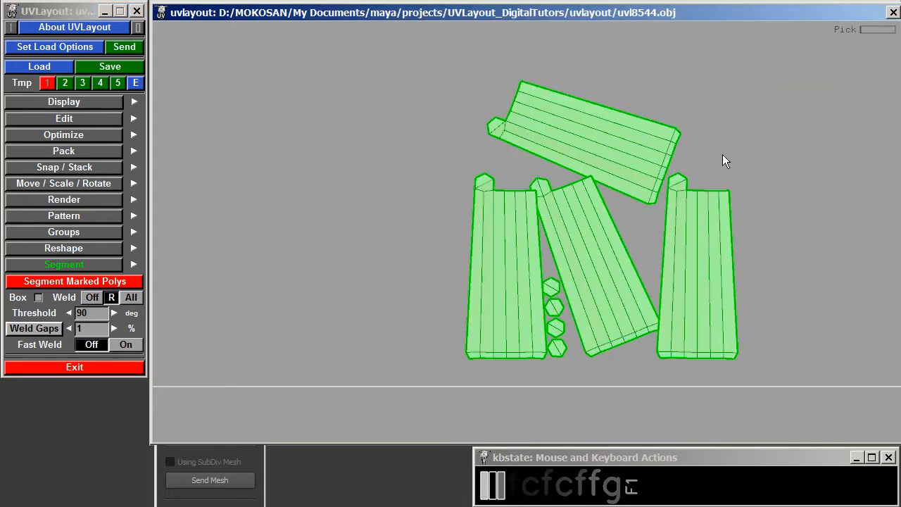
{"action": "key", "text": "]"}
{"action": "right_click_drag", "start_coordinate": [644, 184], "coordinate": [576, 184]}
{"action": "middle_click_drag", "start_coordinate": [576, 184], "coordinate": [566, 200]}
Enable Align Shells To Axes and repack the box of rod shells.
{"action": "left_click", "coordinate": [64, 150]}
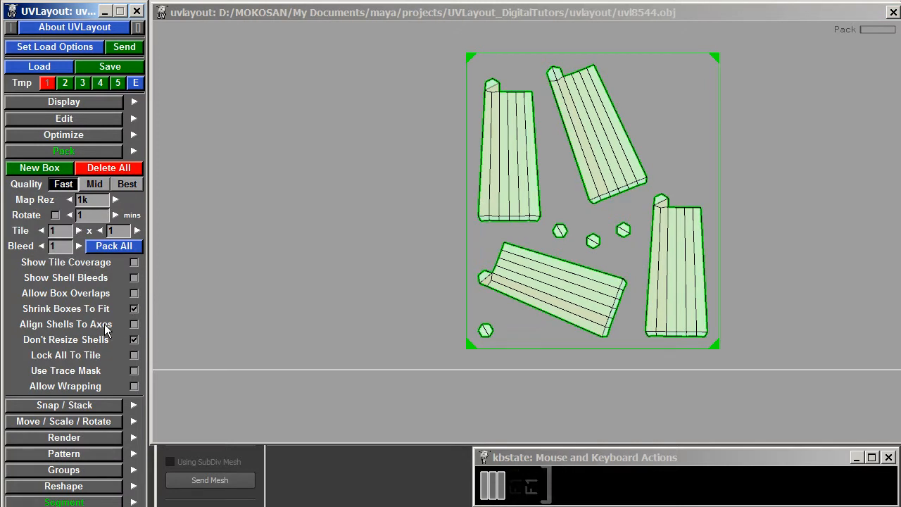
{"action": "left_click", "coordinate": [134, 324]}
{"action": "left_click", "coordinate": [626, 111]}
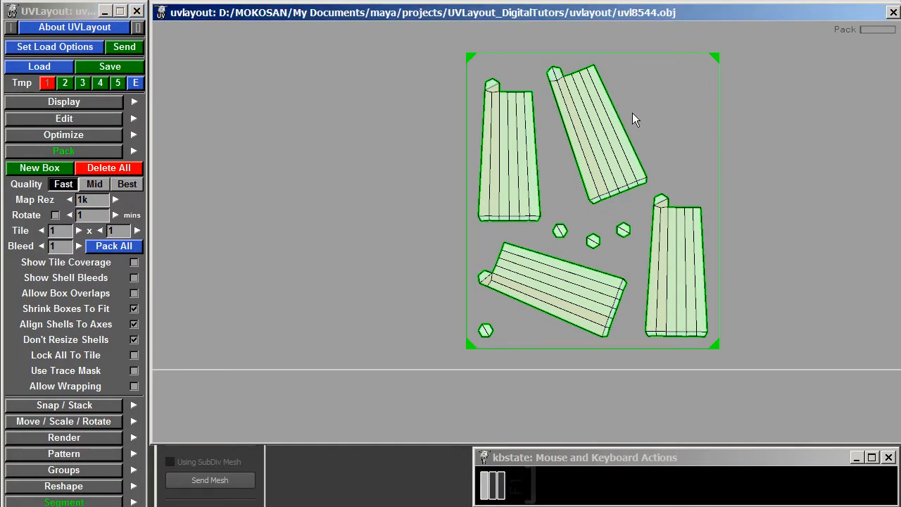
{"action": "key", "text": "]"}
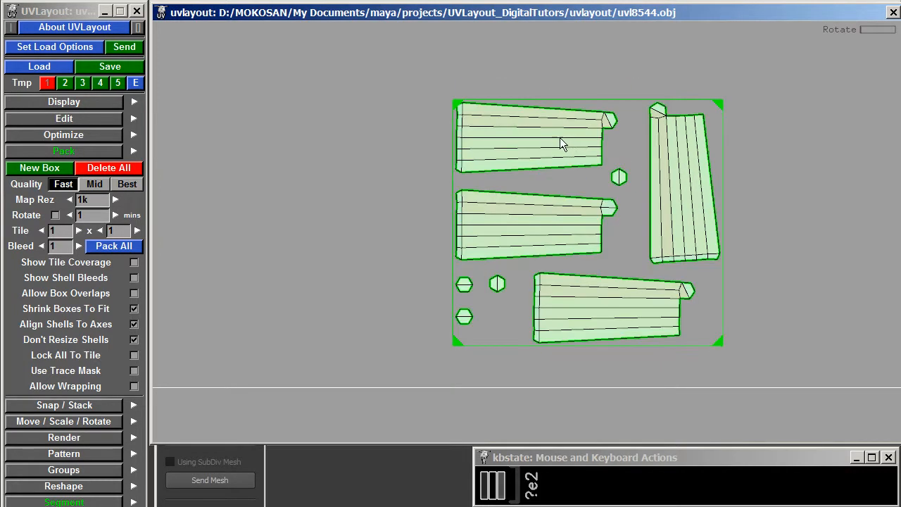
Rotate the entire packed box so three rod shells lie horizontally with their end tabs facing left.
{"action": "key", "text": "]"}
{"action": "key", "text": "]"}
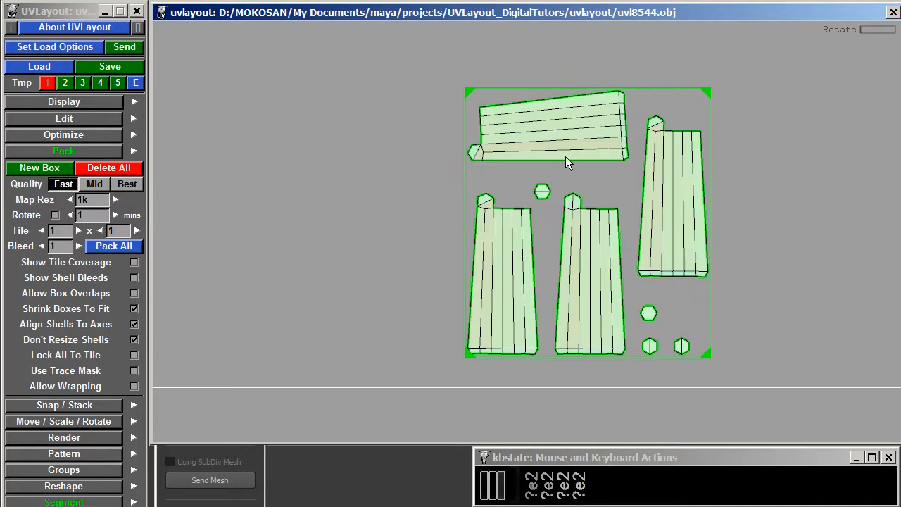
{"action": "key", "text": "]"}
{"action": "key", "text": "]"}
{"action": "key", "text": "]"}
{"action": "key", "text": "]"}
{"action": "key", "text": "]"}
{"action": "key", "text": "]"}
{"action": "key", "text": "]"}
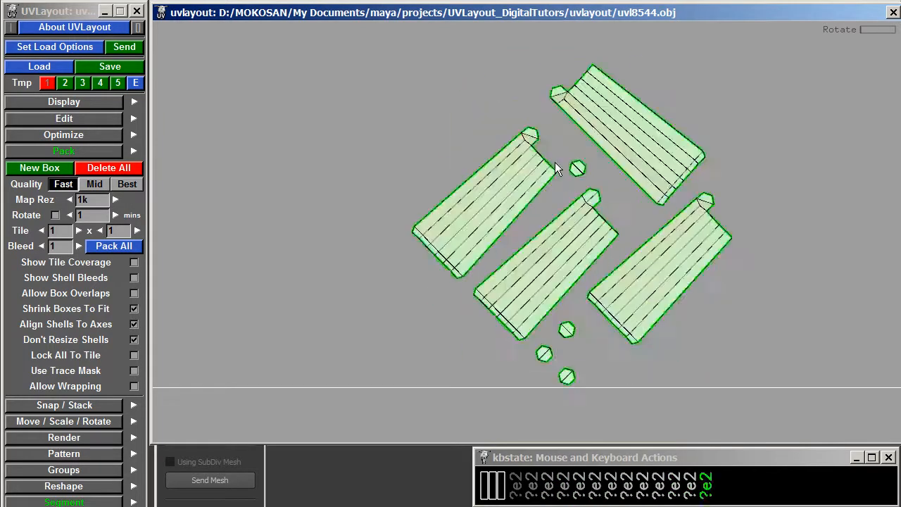
{"action": "key", "text": "]"}
{"action": "key", "text": "]"}
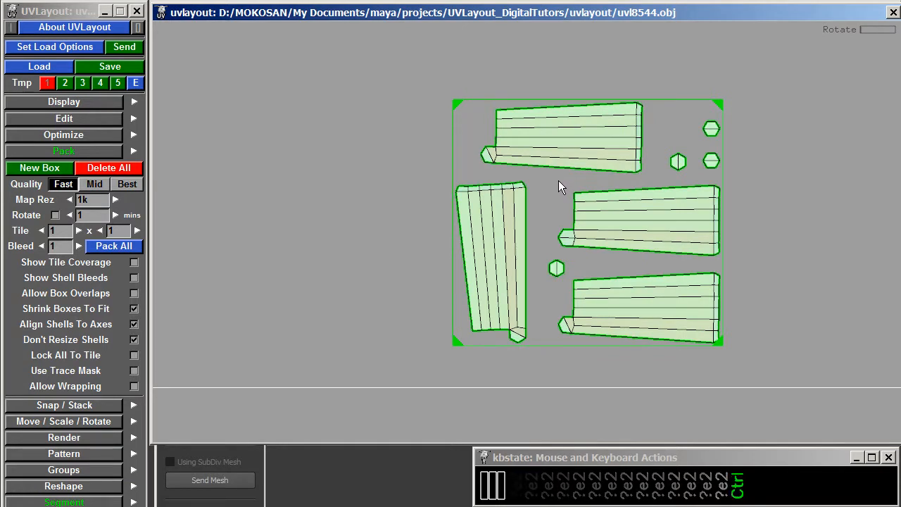
Rotate the four rod shells individually so each stands upright with its end tab at the top.
{"action": "key", "text": "ctrl+backslash"}
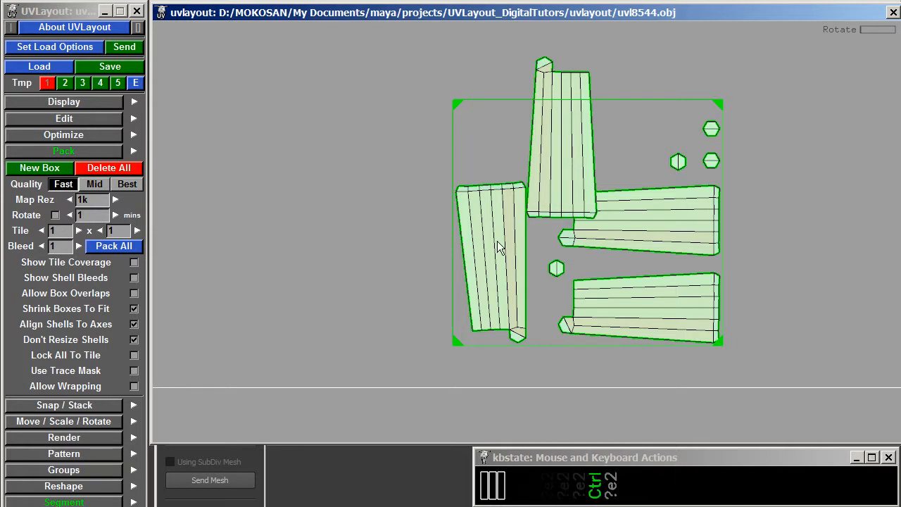
{"action": "key", "text": "ctrl+backslash"}
{"action": "key", "text": "ctrl+backslash"}
{"action": "key", "text": "ctrl+backslash"}
{"action": "key", "text": "ctrl+backslash"}
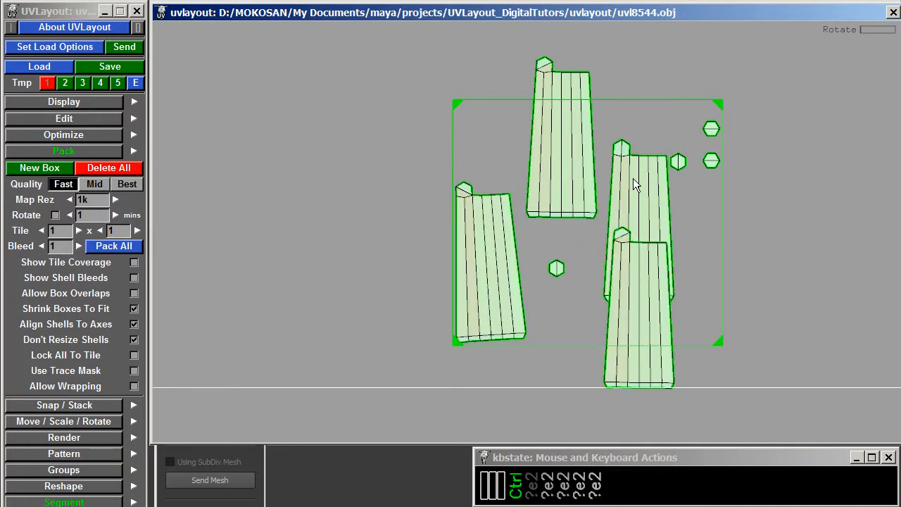
Repack the box with the upright rod shells and hexagonal caps.
{"action": "key", "text": "bracketright"}
{"action": "middle_click_drag", "start_coordinate": [652, 153], "coordinate": [638, 217]}
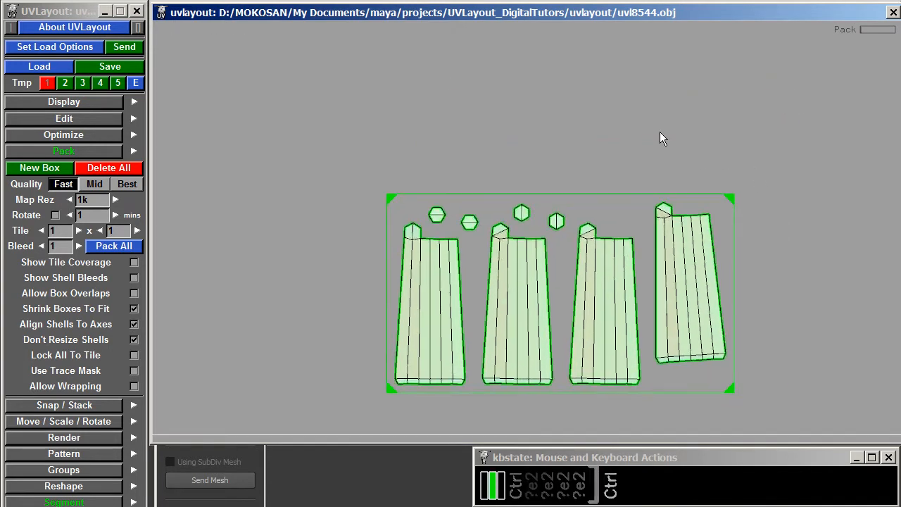
{"action": "right_click_drag", "start_coordinate": [354, 153], "coordinate": [773, 302]}
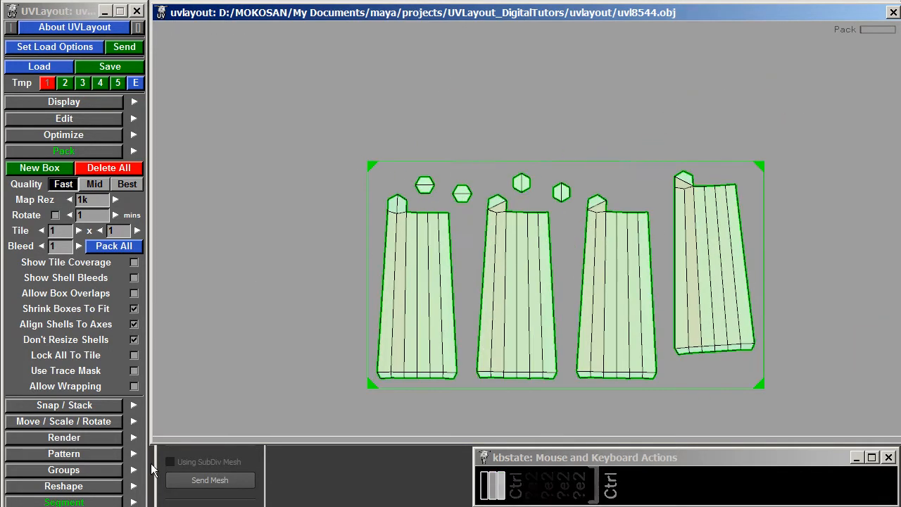
Weld each of the four loose hexagonal caps to the wide end of its matching rod shell.
{"action": "left_click", "coordinate": [120, 245]}
{"action": "left_click", "coordinate": [91, 148]}
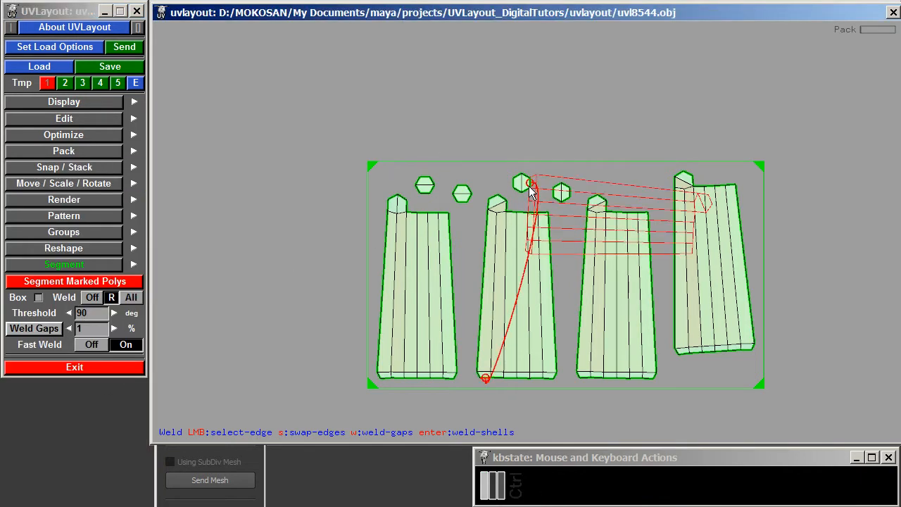
{"action": "key", "text": "Return"}
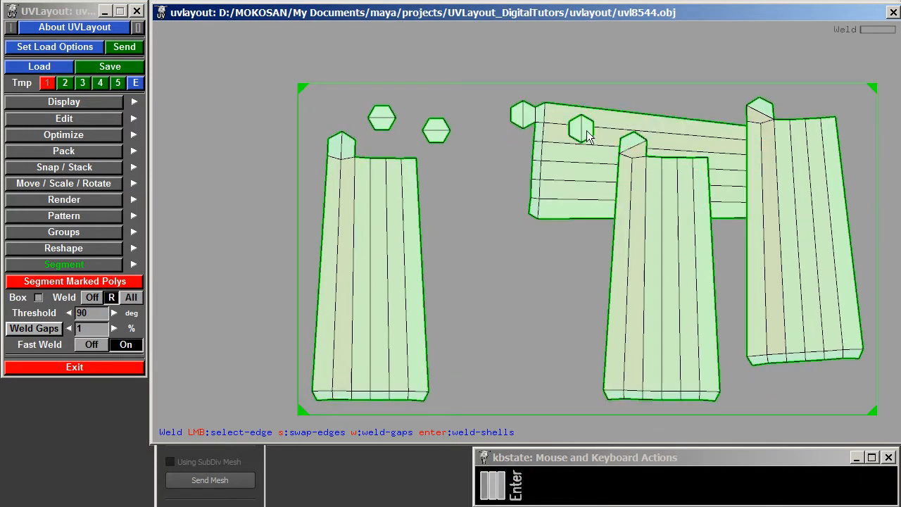
{"action": "left_click", "coordinate": [438, 144]}
{"action": "key", "text": "Return"}
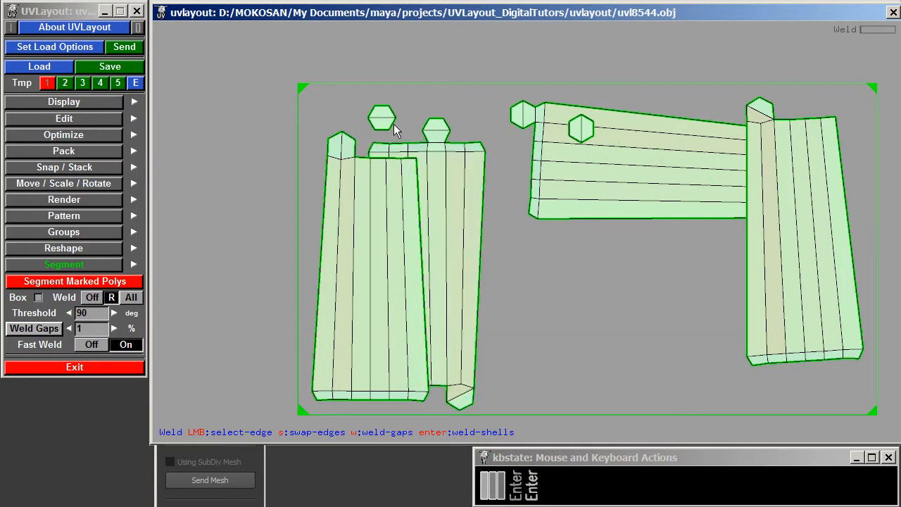
{"action": "left_click", "coordinate": [384, 139]}
{"action": "key", "text": "Return"}
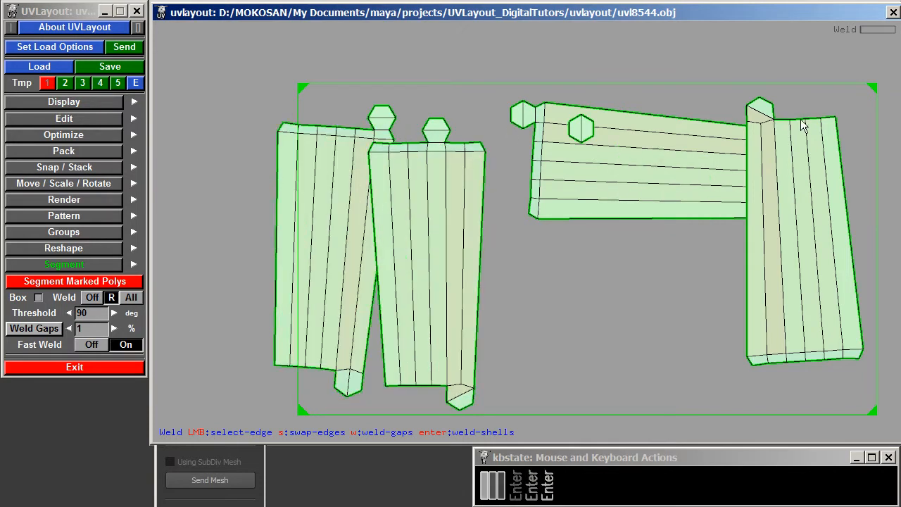
{"action": "key", "text": "space"}
{"action": "left_click", "coordinate": [594, 126]}
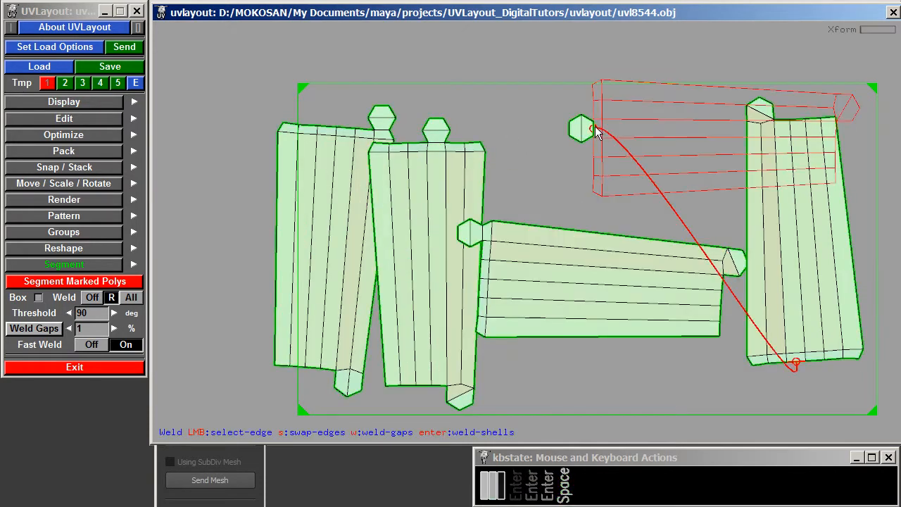
{"action": "key", "text": "Return"}
Rotate the four welded rod shells so each stands upright with its angled end tab at the top, and repack their box.
{"action": "key", "text": "p"}
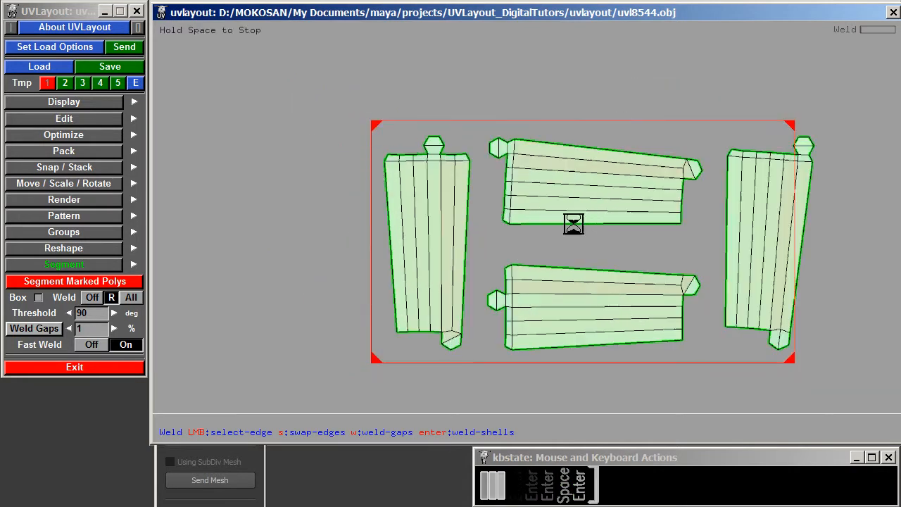
{"action": "key", "text": "ctrl+Right"}
{"action": "key", "text": "ctrl+Right"}
{"action": "key", "text": "ctrl+Right"}
{"action": "key", "text": "ctrl+Right"}
{"action": "key", "text": "ctrl+Right"}
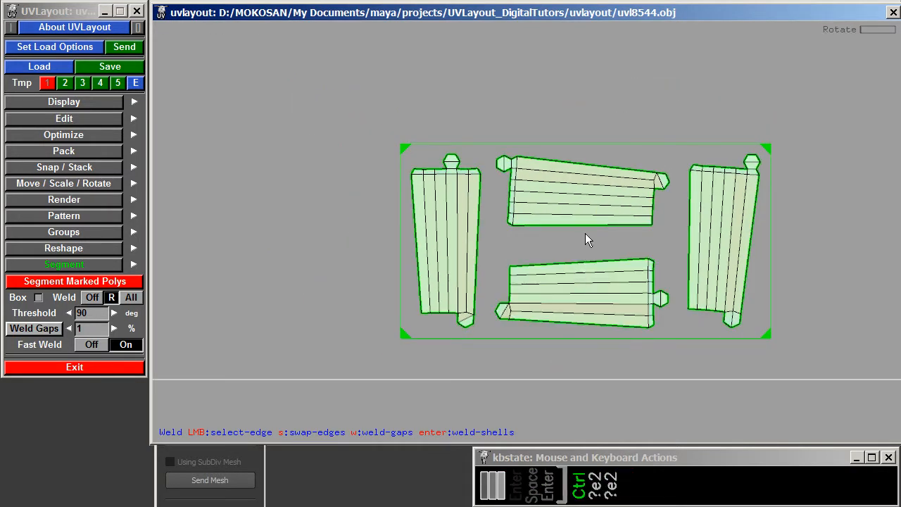
{"action": "key", "text": "ctrl+less"}
{"action": "key", "text": "ctrl+less"}
{"action": "key", "text": "ctrl+less"}
{"action": "key", "text": "ctrl+less"}
{"action": "key", "text": "ctrl+less"}
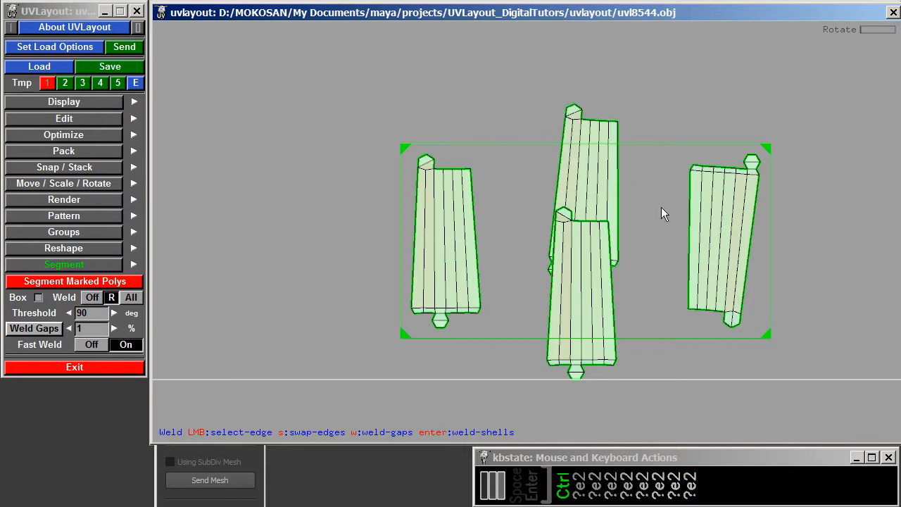
{"action": "key", "text": "p"}
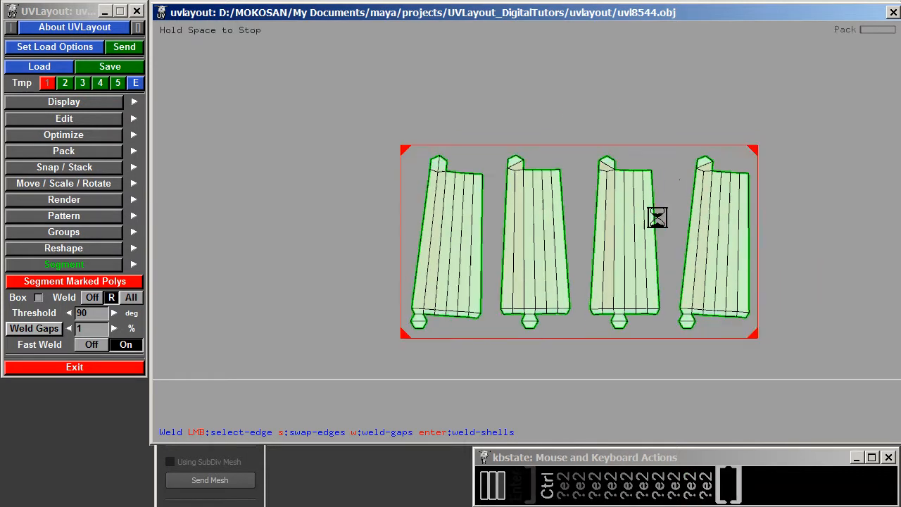
Move the packed rod-shell box into the free space above the tapered shells in the second UV tile.
{"action": "left_click_drag", "start_coordinate": [431, 150], "coordinate": [260, 120]}
{"action": "middle_click_drag", "start_coordinate": [261, 120], "coordinate": [616, 253]}
{"action": "left_click_drag", "start_coordinate": [616, 253], "coordinate": [581, 209]}
{"action": "key", "text": "bracketright"}
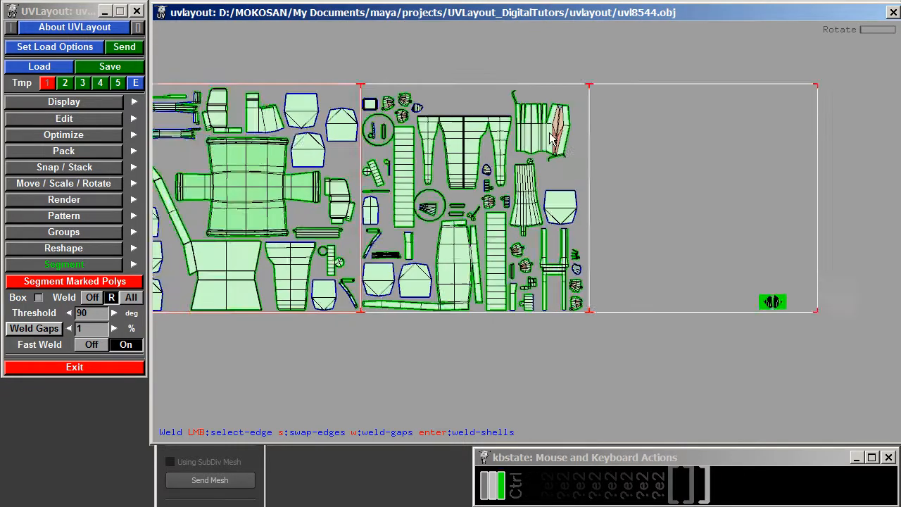
{"action": "left_click", "coordinate": [63, 150]}
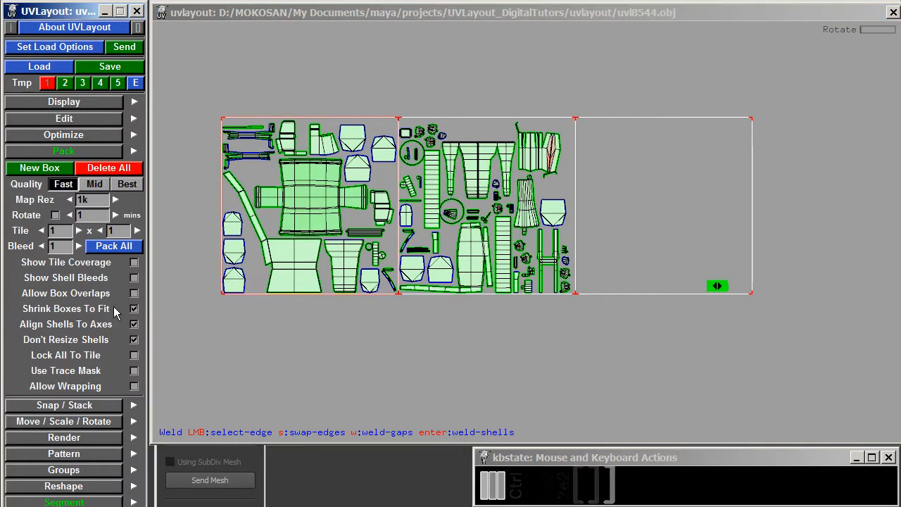
{"action": "middle_click_drag", "start_coordinate": [712, 285], "coordinate": [667, 159]}
{"action": "right_click_drag", "start_coordinate": [676, 183], "coordinate": [618, 163]}
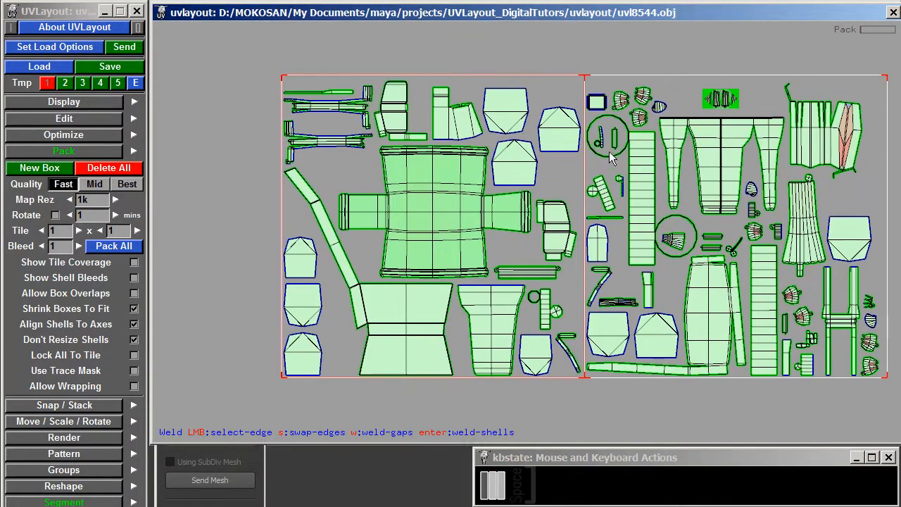
Switch to the 3D view and examine the numbered checker texture on the motor's cover and housing from the opposite side.
{"action": "key", "text": "u"}
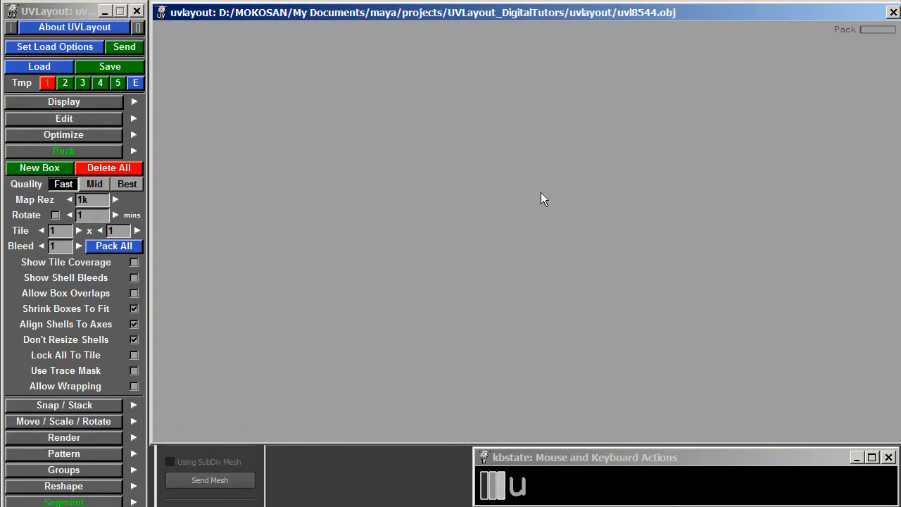
{"action": "left_click", "coordinate": [109, 102]}
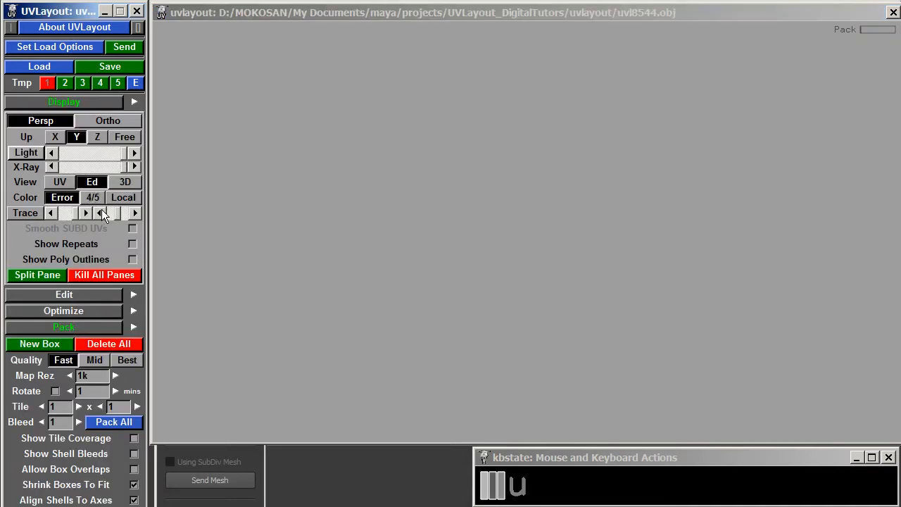
{"action": "left_click", "coordinate": [136, 184]}
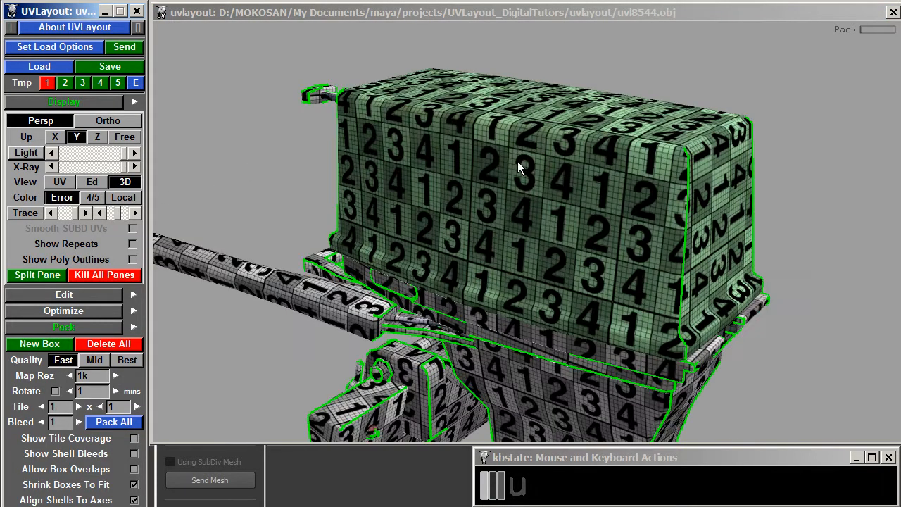
{"action": "right_click_drag", "start_coordinate": [513, 161], "coordinate": [521, 142]}
{"action": "left_click_drag", "start_coordinate": [522, 141], "coordinate": [395, 216]}
{"action": "left_click", "coordinate": [85, 108]}
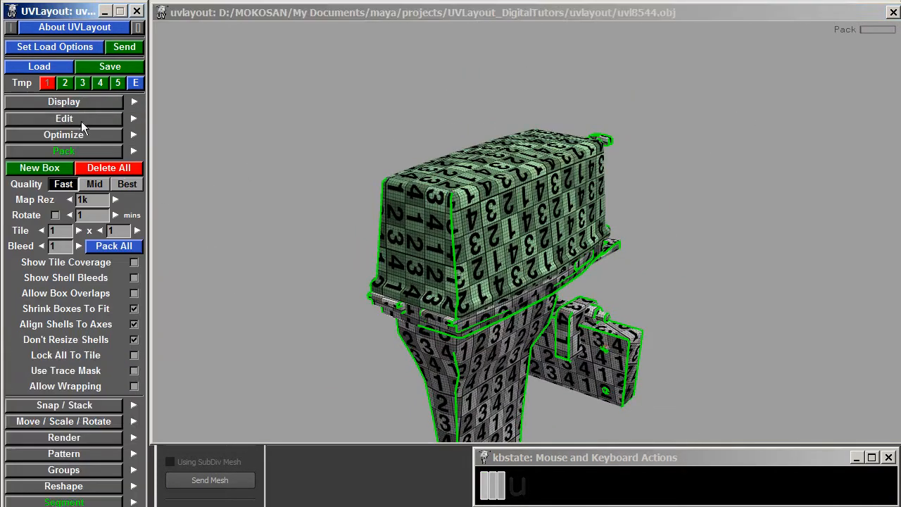
{"action": "left_click", "coordinate": [74, 151]}
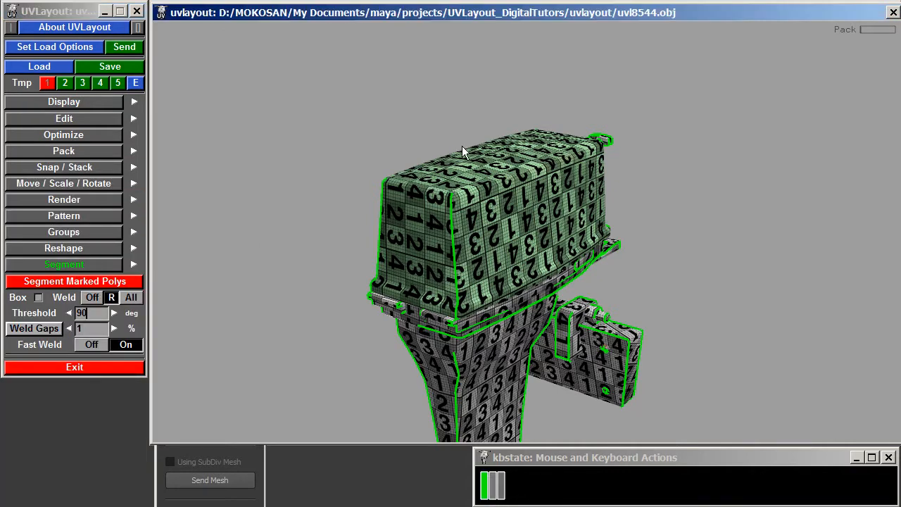